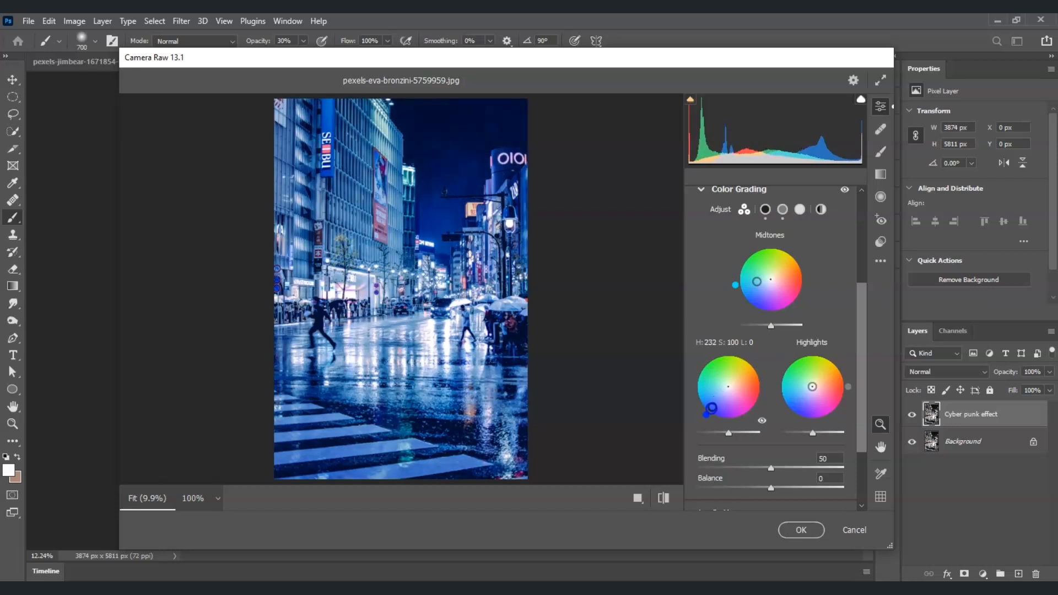
# Review the Effects settings and apply the Camera Raw grade to the Cyber punk effect layer.
pyautogui.click(701, 190)
pyautogui.click(700, 437)
pyautogui.scroll(-1, 772, 441)
pyautogui.click(802, 530)
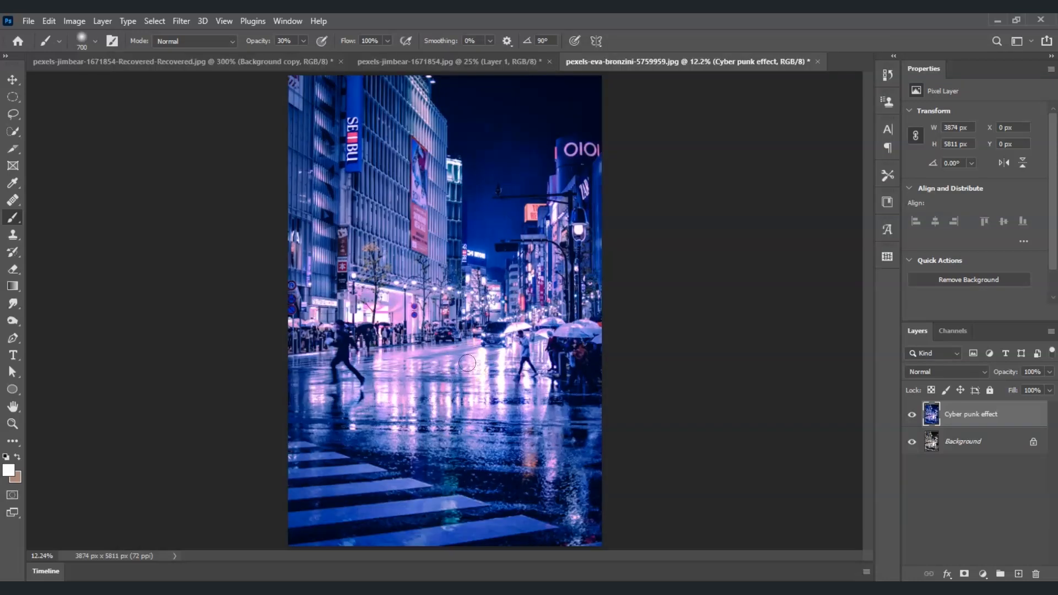
# Add a Levels adjustment layer and raise its black input level to darken the photo.
pyautogui.click(982, 574)
pyautogui.click(1005, 382)
pyautogui.moveTo(930, 208); pyautogui.dragTo(999, 208)
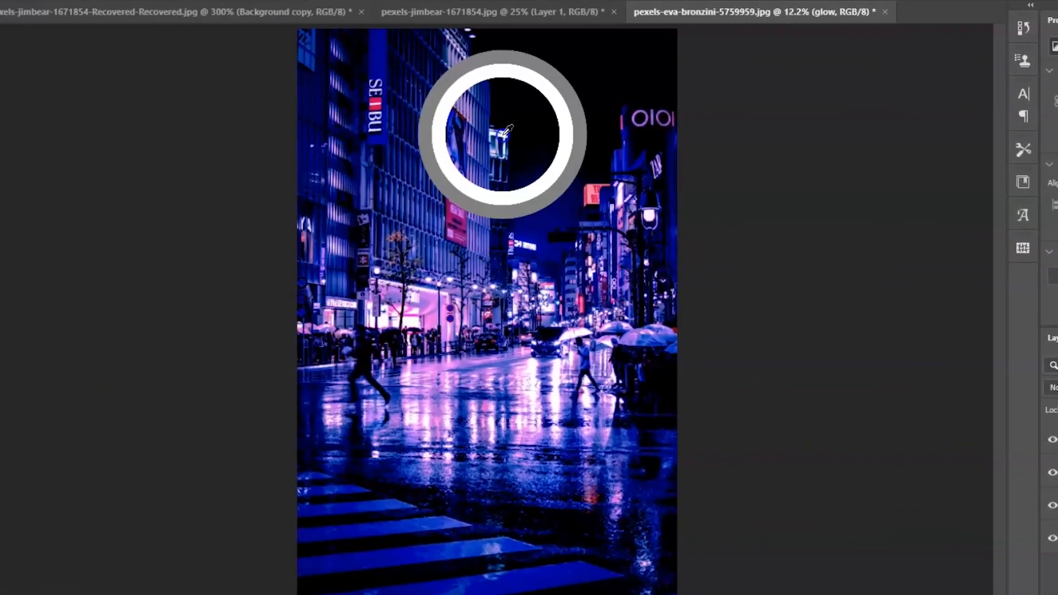
# Paint soft glows around the neon signs and street lights on the glow layer, using colors sampled from each light.
pyautogui.click(512, 128)
pyautogui.keyDown('alt'); pyautogui.click(646, 121); pyautogui.keyUp('alt')
pyautogui.click(647, 112)
pyautogui.keyDown('alt'); pyautogui.click(378, 85); pyautogui.keyUp('alt')
pyautogui.click(376, 84)
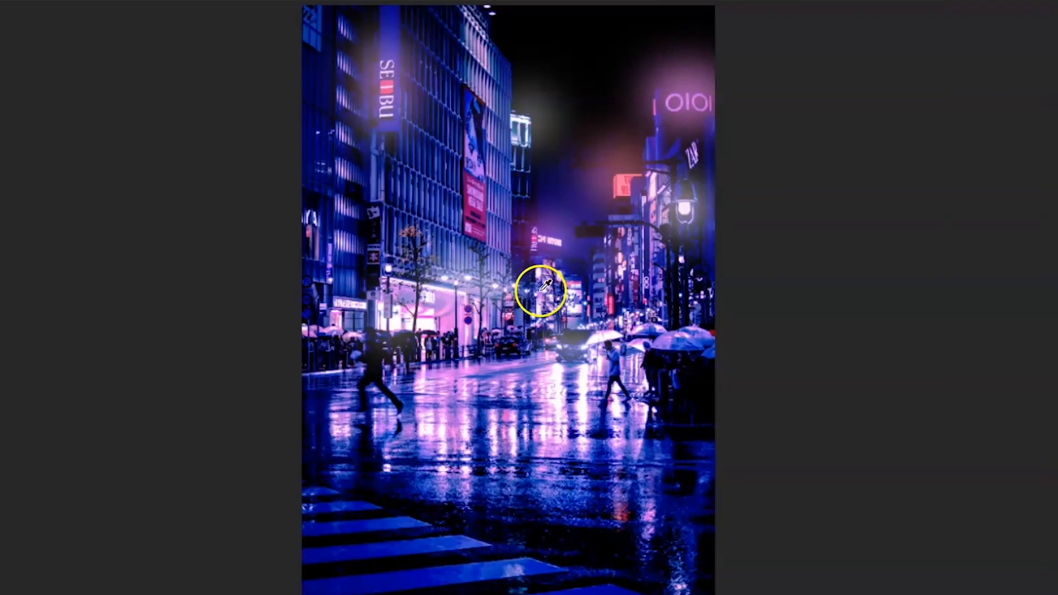
pyautogui.keyDown('alt'); pyautogui.click(541, 291); pyautogui.keyUp('alt')
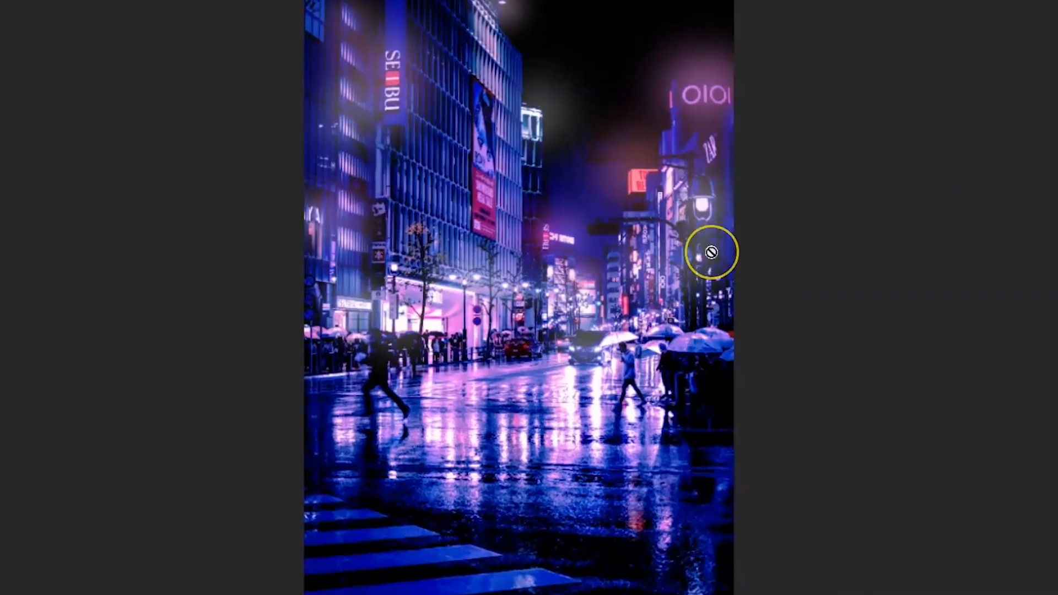
pyautogui.keyDown('alt'); pyautogui.click(692, 254); pyautogui.keyUp('alt')
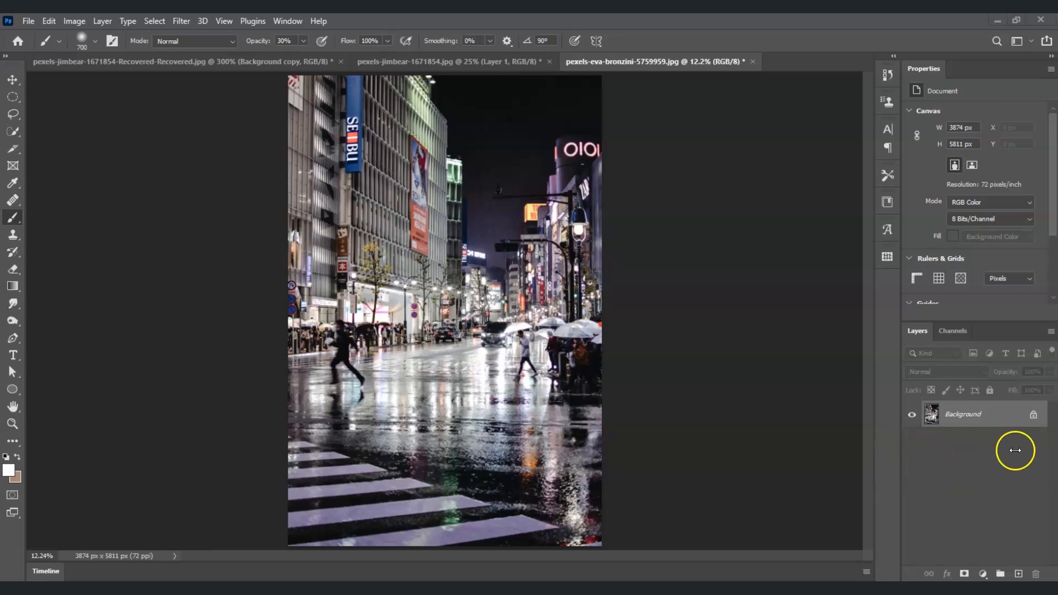
# Duplicate the Background layer and name the copy "Cyber punk effect".
pyautogui.rightClick(973, 421)
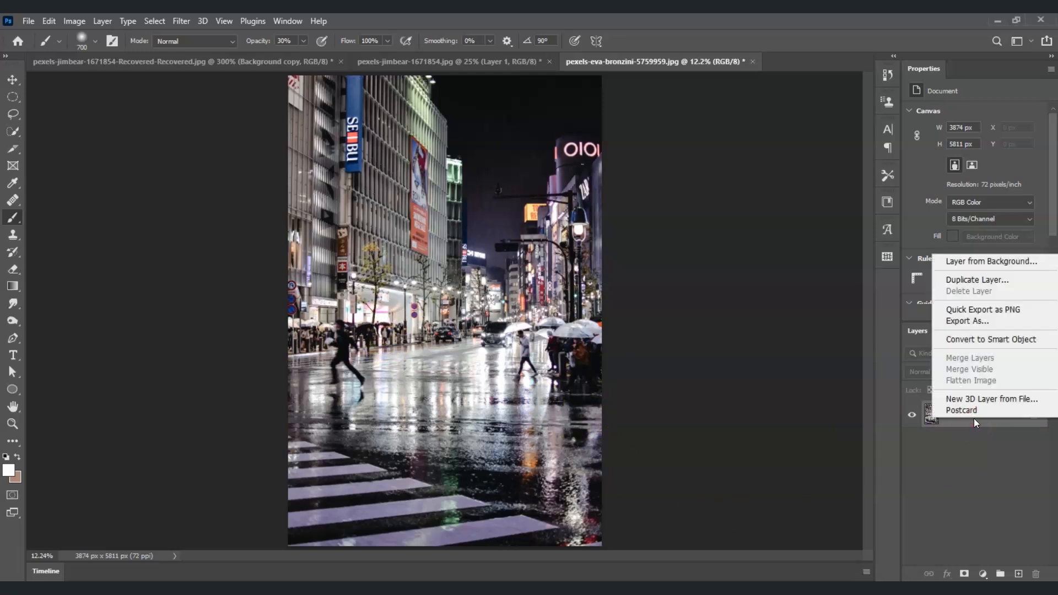
pyautogui.click(980, 281)
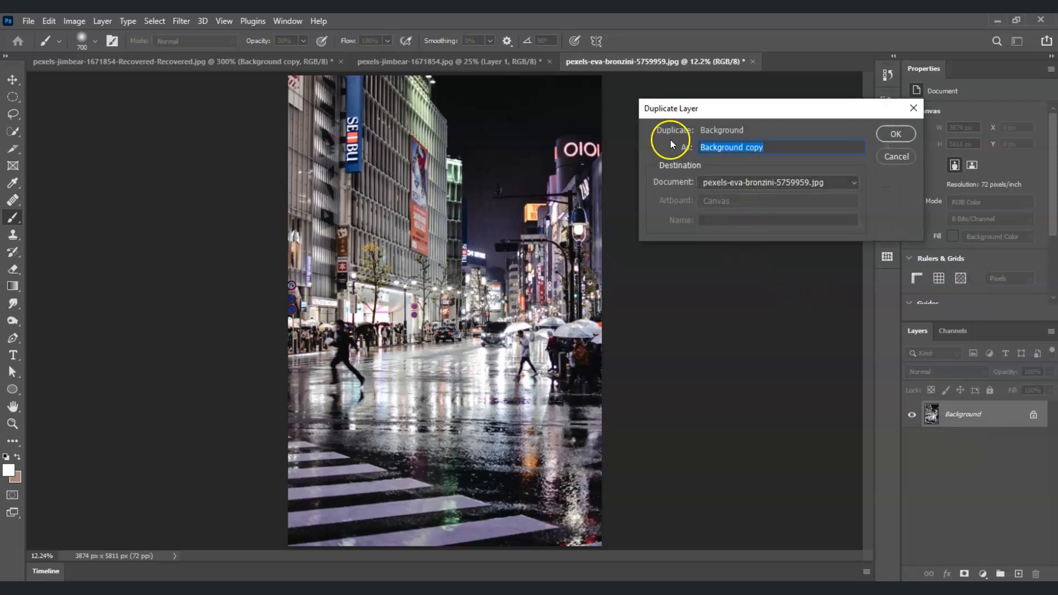
pyautogui.write('Cy')
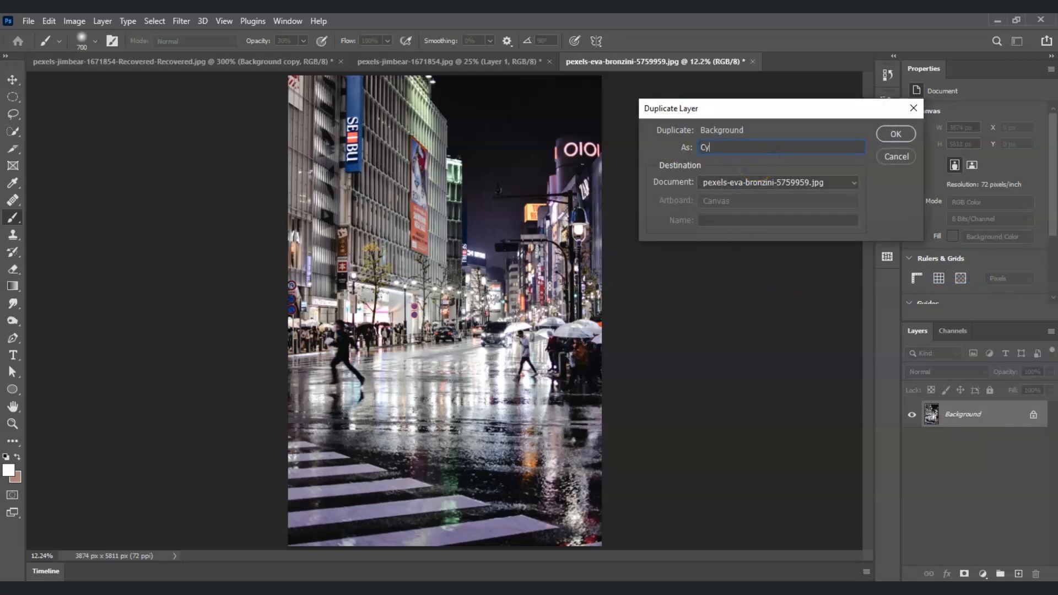
pyautogui.write('ber punk effect')
pyautogui.click(898, 134)
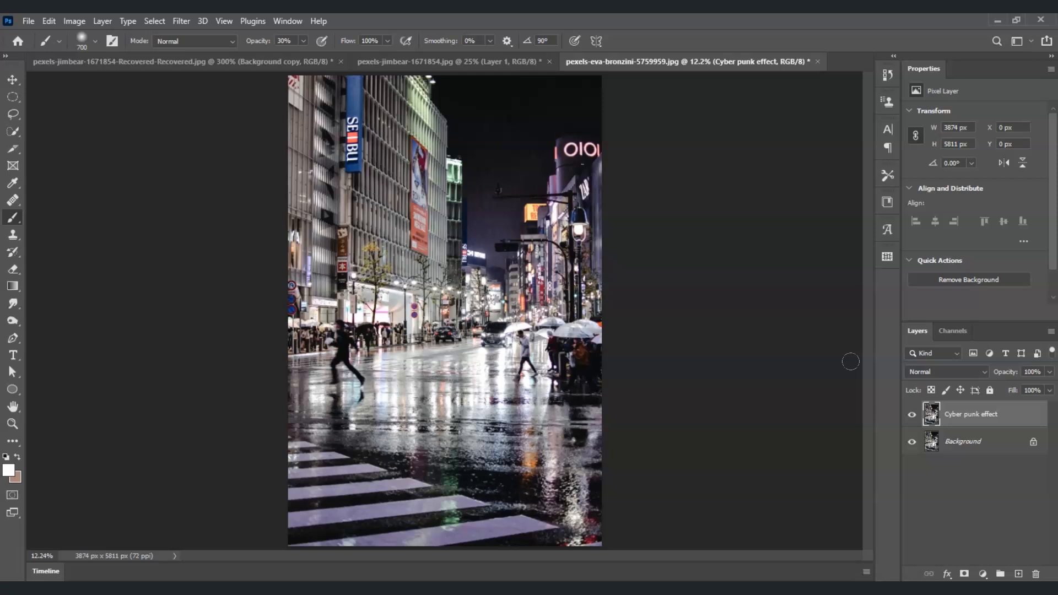
# Start the Camera Raw Filter on the Cyber punk effect layer and set Temperature to -8 and Tint to +43.
pyautogui.click(971, 420)
pyautogui.click(180, 21)
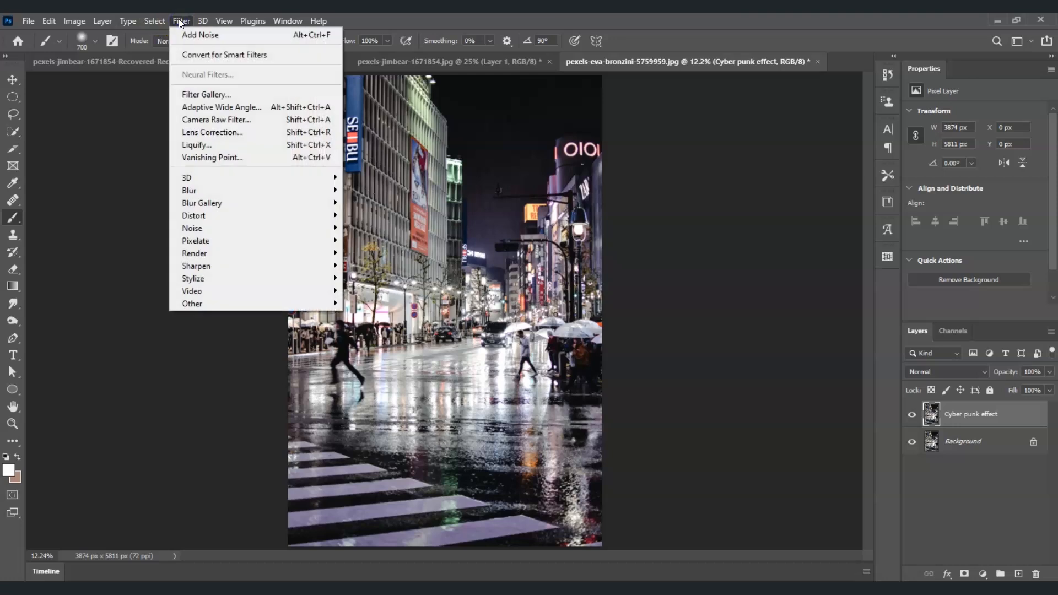
pyautogui.click(230, 119)
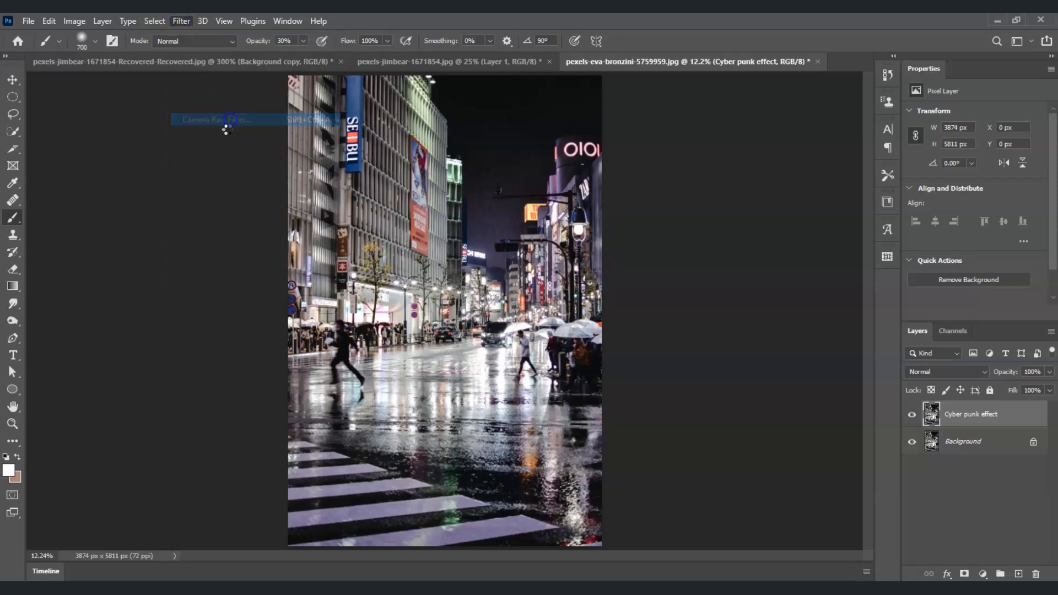
pyautogui.moveTo(276, 57); pyautogui.dragTo(245, 58)
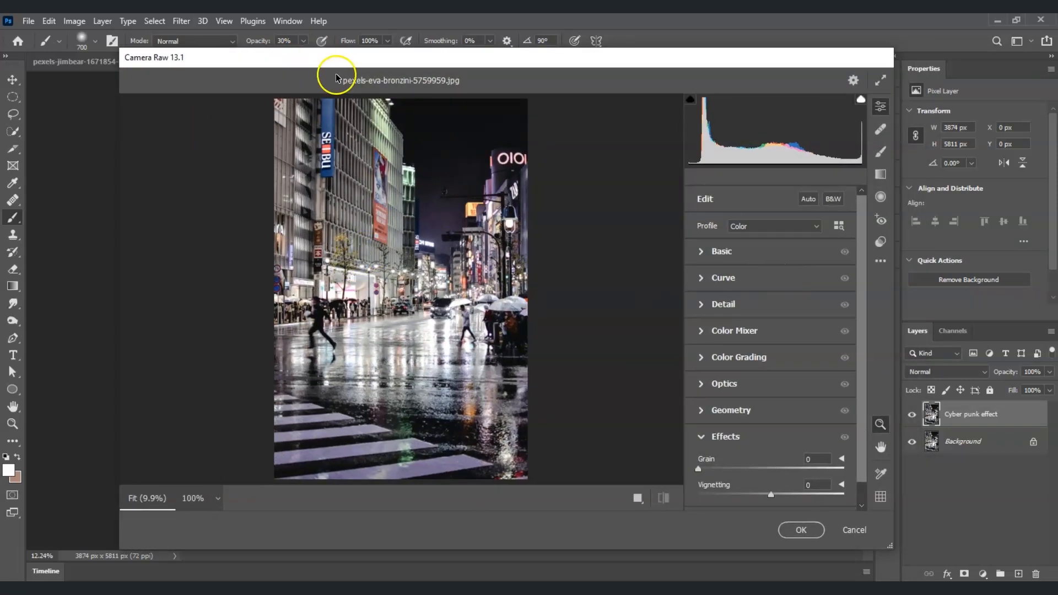
pyautogui.click(699, 253)
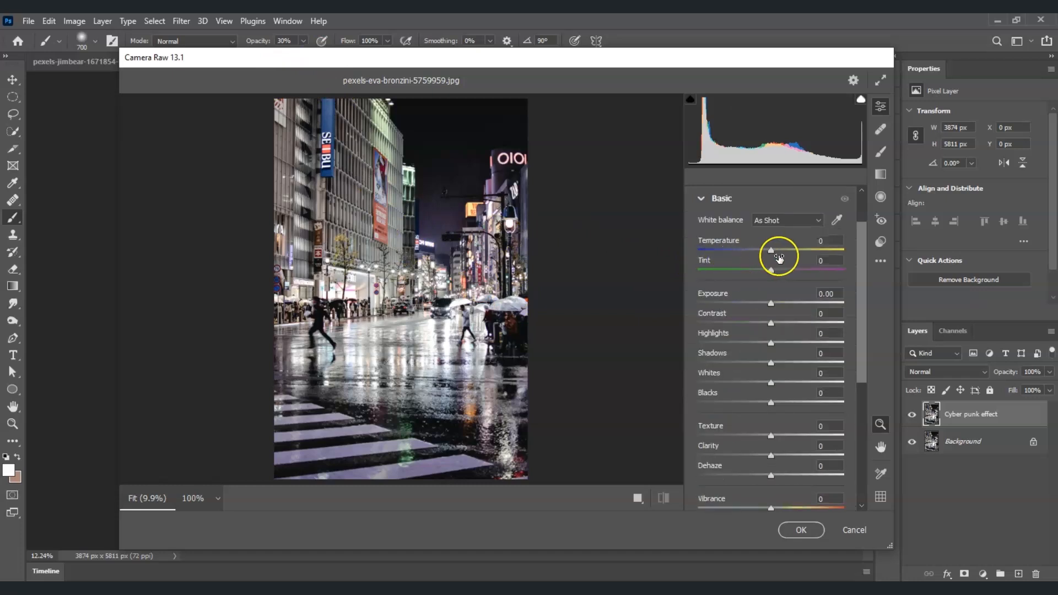
pyautogui.click(828, 240)
pyautogui.write('-8')
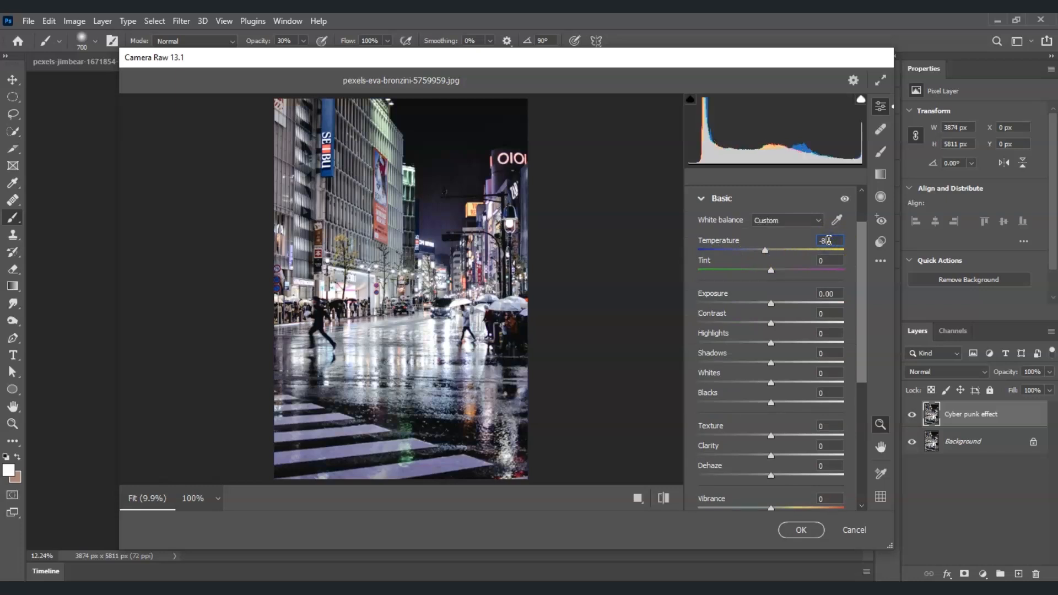
pyautogui.click(786, 270)
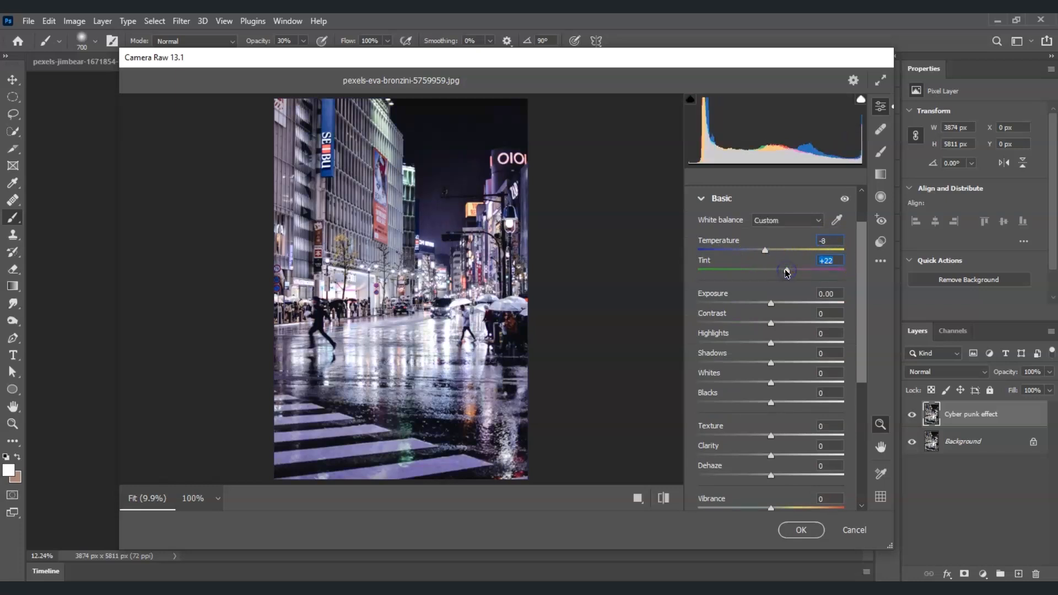
pyautogui.write('43')
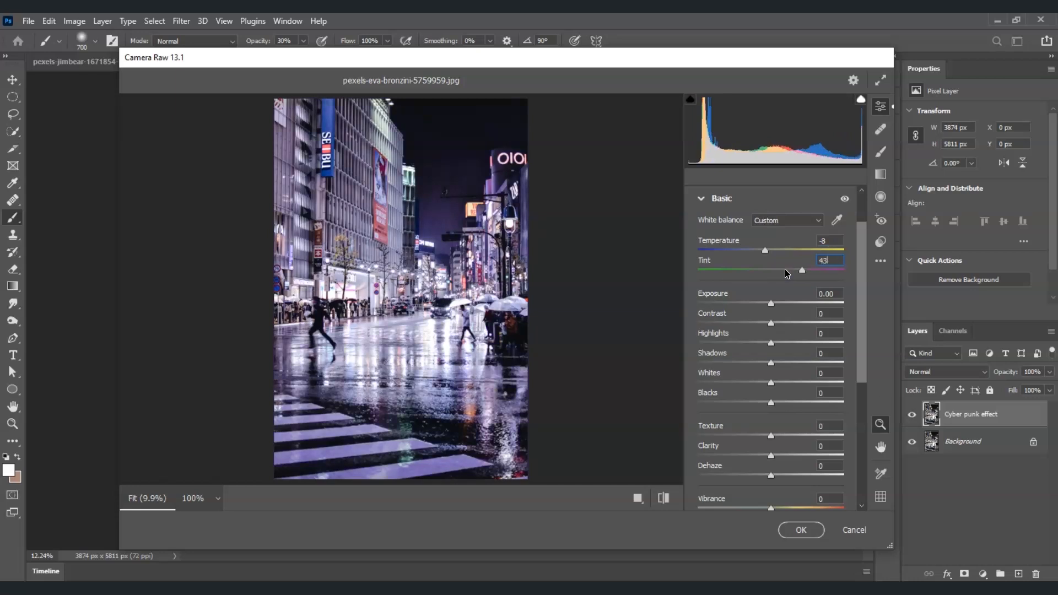
# Set Highlights to -48, Shadows to +70 and Whites to +20 in the Basic adjustments.
pyautogui.click(830, 332)
pyautogui.moveTo(826, 356); pyautogui.dragTo(773, 356)
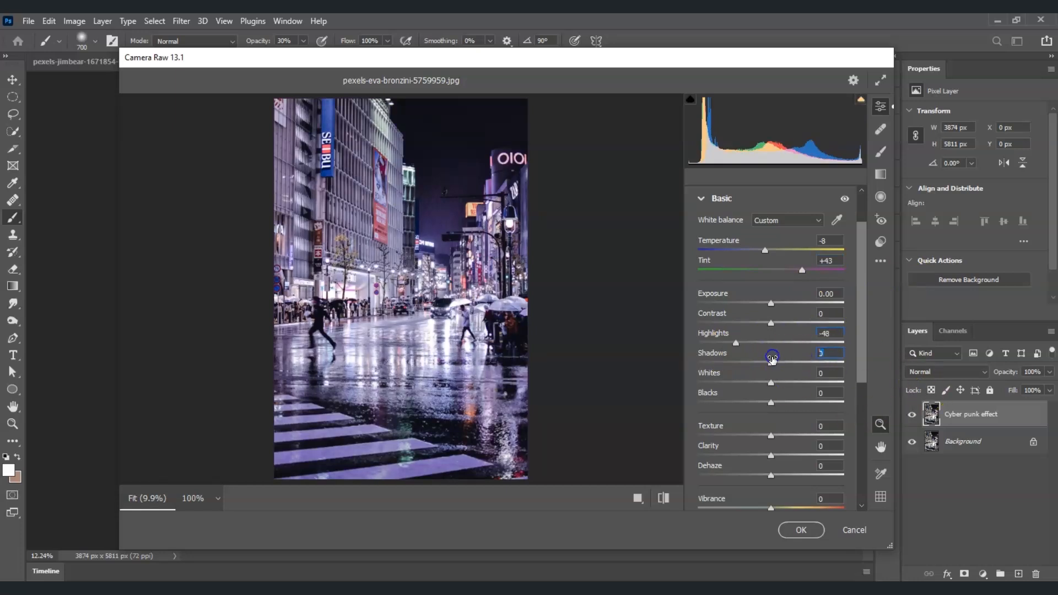
pyautogui.write('70')
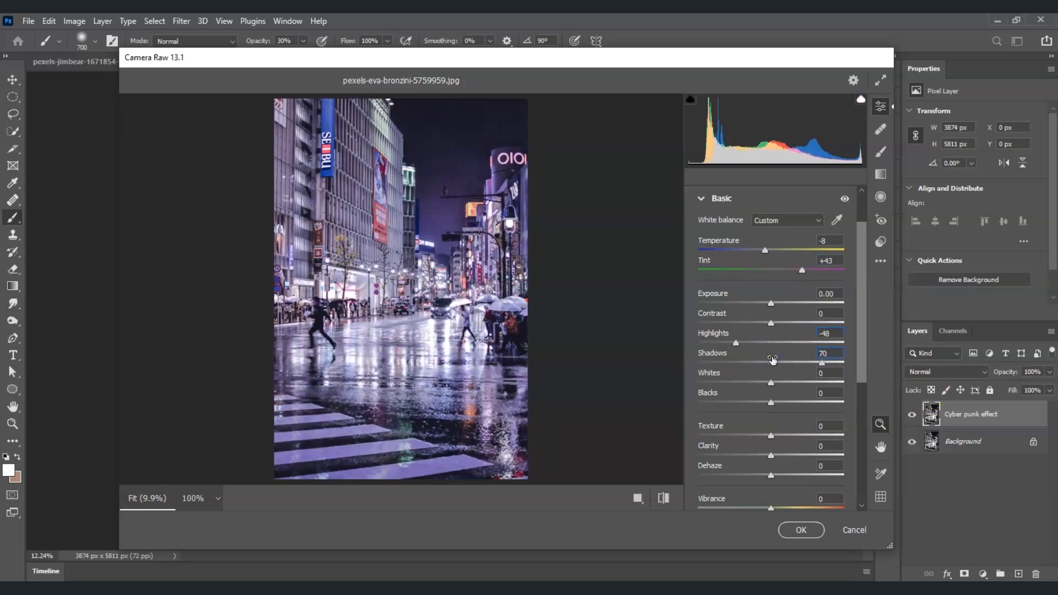
pyautogui.moveTo(827, 374); pyautogui.dragTo(790, 378)
pyautogui.write('20')
# Set Clarity to -9 and Dehaze to +35 to complete the Basic adjustments.
pyautogui.moveTo(825, 447); pyautogui.dragTo(807, 445)
pyautogui.write('-9')
pyautogui.moveTo(826, 465); pyautogui.dragTo(798, 469)
pyautogui.write('35')
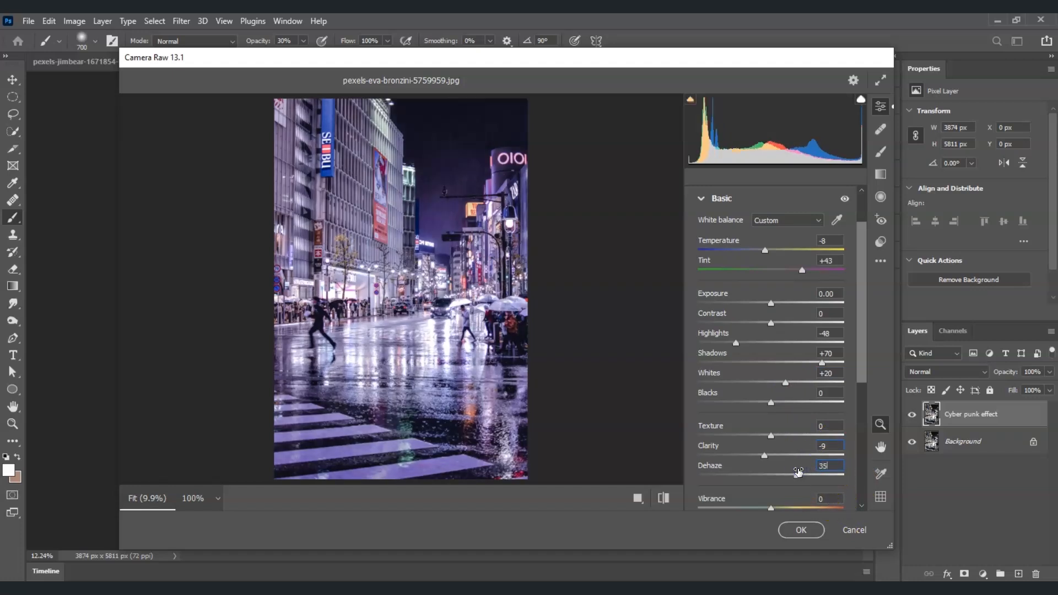
pyautogui.click(702, 199)
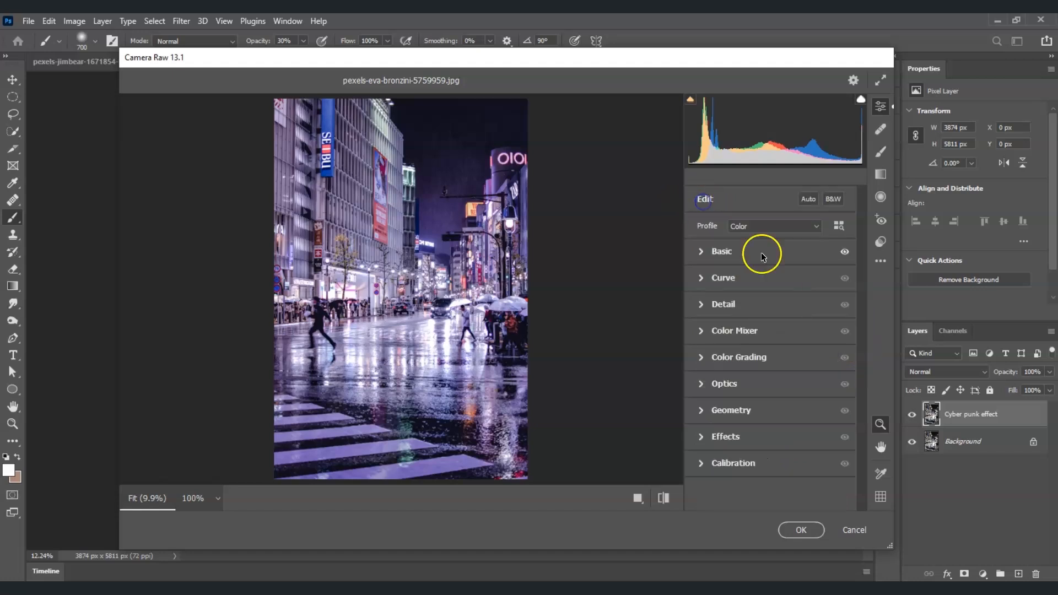
# Color grade the midtones toward cyan-blue with hue 189 and saturation 49.
pyautogui.click(703, 358)
pyautogui.moveTo(862, 294); pyautogui.dragTo(861, 303)
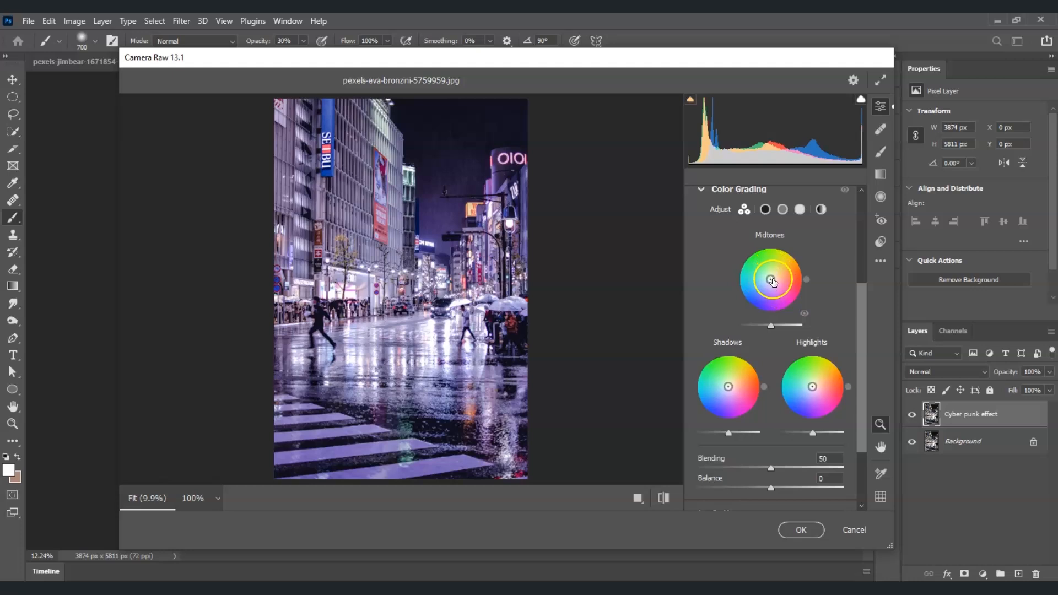
pyautogui.moveTo(770, 282); pyautogui.dragTo(744, 282)
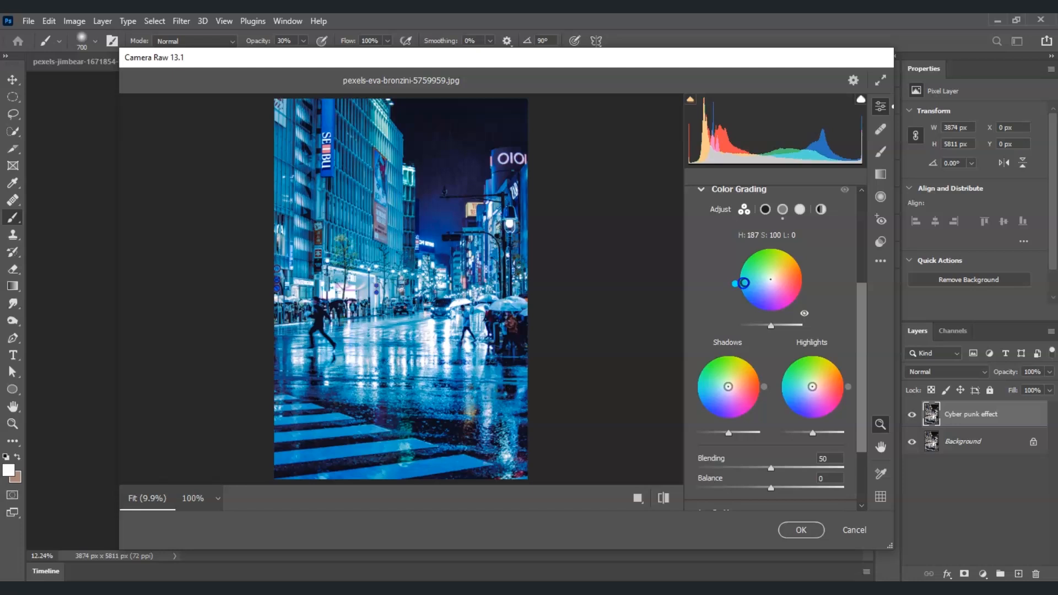
pyautogui.moveTo(744, 283); pyautogui.dragTo(757, 281)
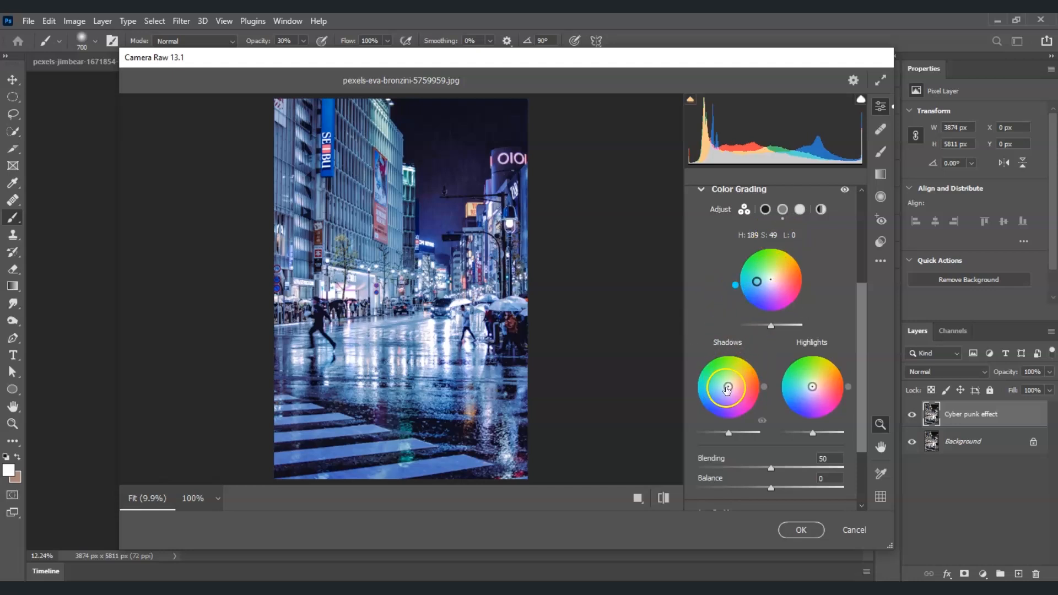
# Color grade the shadows deep blue with hue 232 and saturation 100, and shift the highlights toward magenta-pink.
pyautogui.click(727, 388)
pyautogui.moveTo(727, 388); pyautogui.dragTo(712, 407)
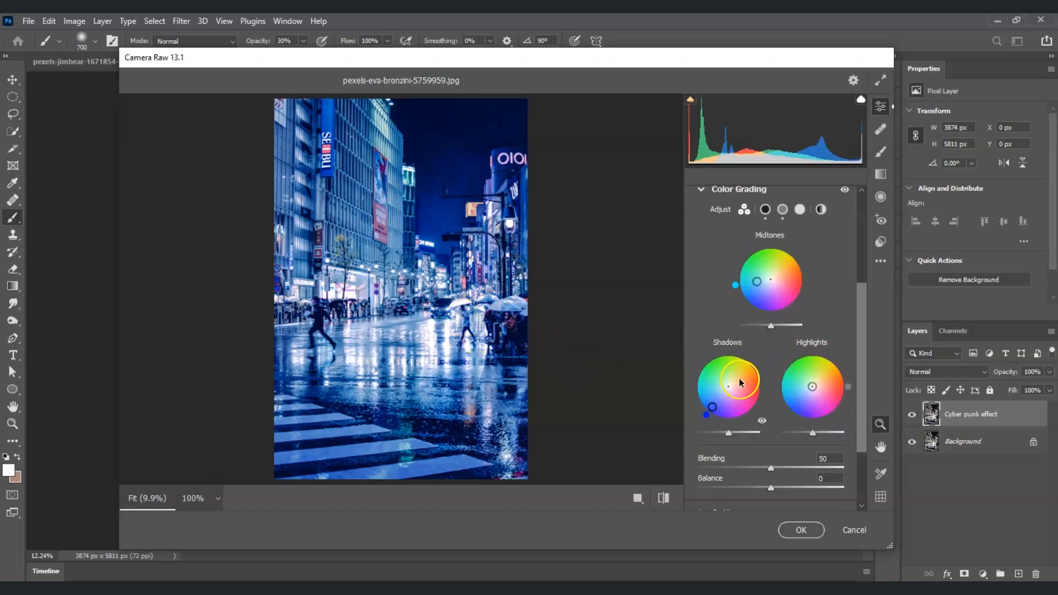
pyautogui.moveTo(813, 391); pyautogui.dragTo(830, 410)
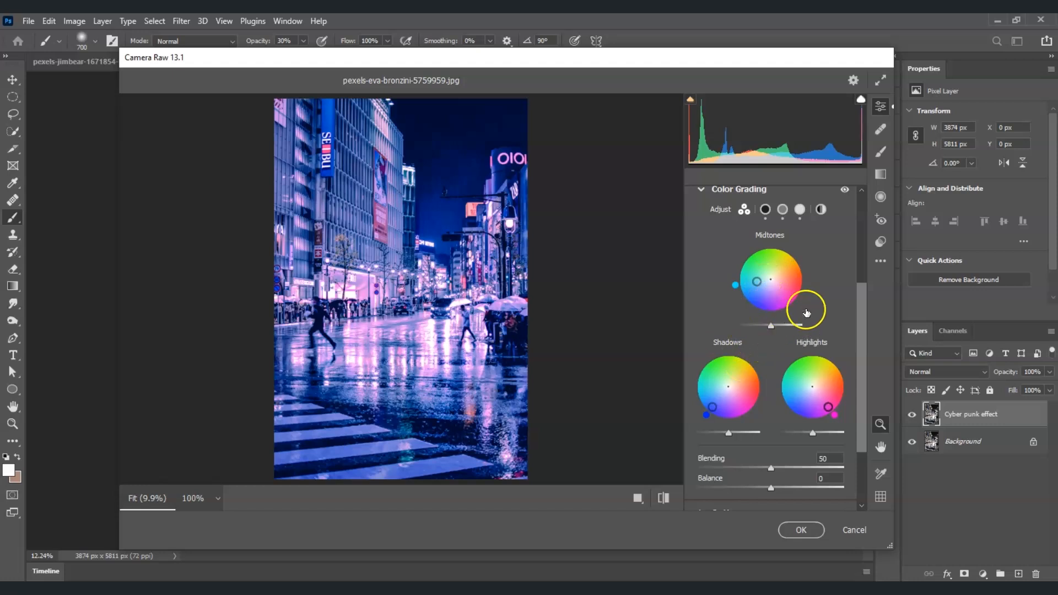
pyautogui.moveTo(864, 308); pyautogui.dragTo(865, 323)
pyautogui.scroll(-1, 763, 444)
pyautogui.scroll(5, 762, 366)
pyautogui.click(763, 357)
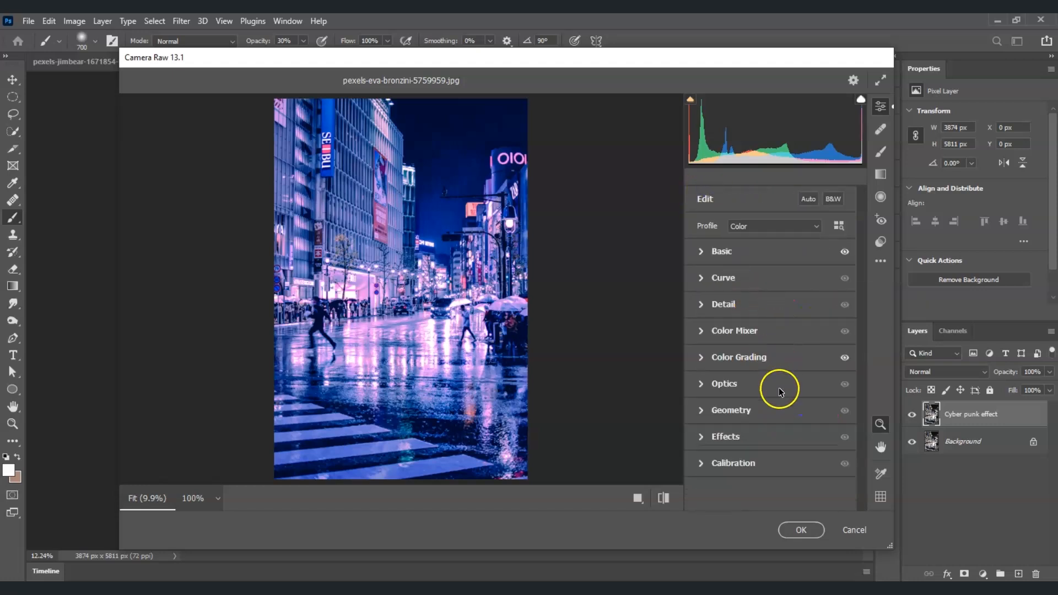
# Set the Effects vignetting to -30 and apply the Camera Raw filter.
pyautogui.click(700, 439)
pyautogui.scroll(-1, 763, 400)
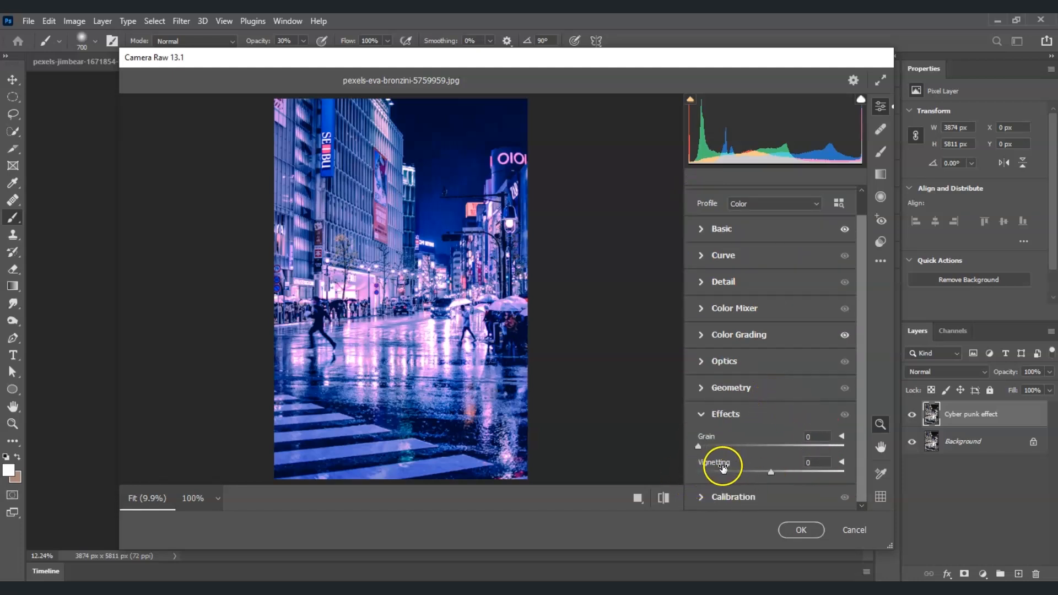
pyautogui.click(804, 467)
pyautogui.write('-30')
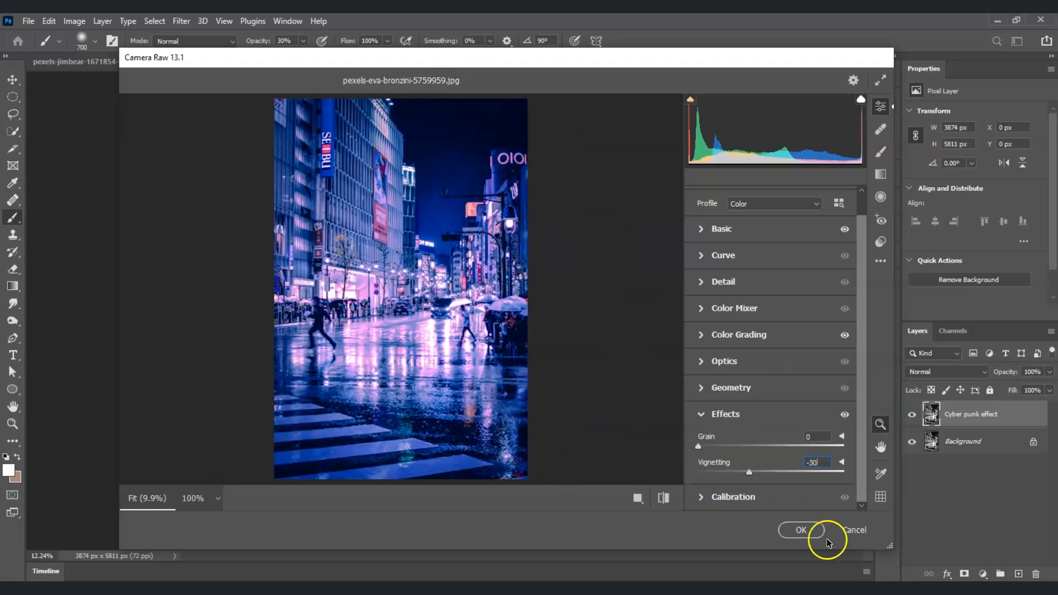
pyautogui.click(805, 530)
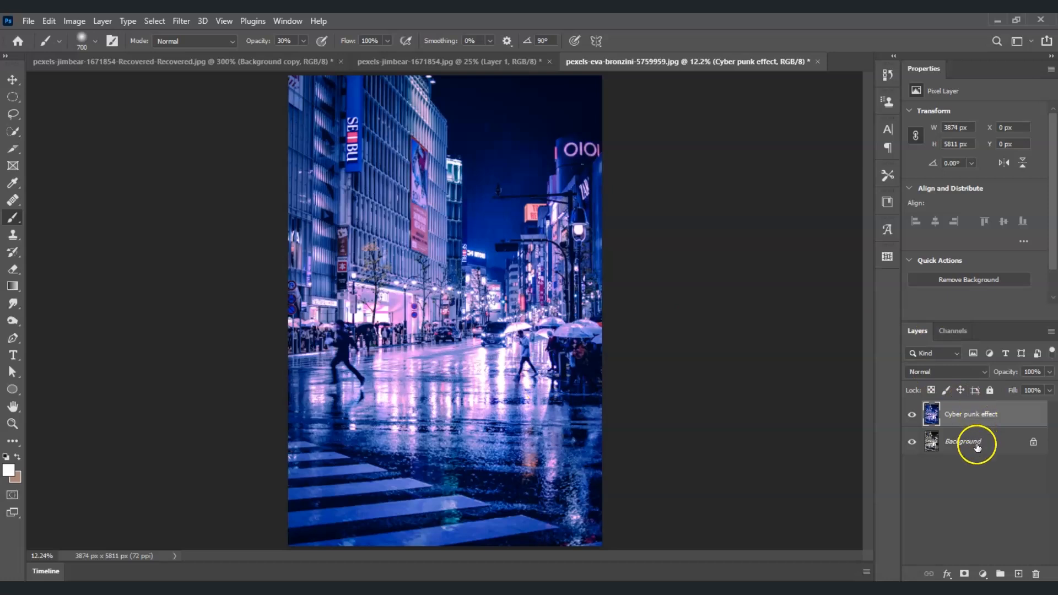
# Add a Levels adjustment layer with the black input at 85 and the midtone input at 1.20, and deselect it.
pyautogui.click(983, 575)
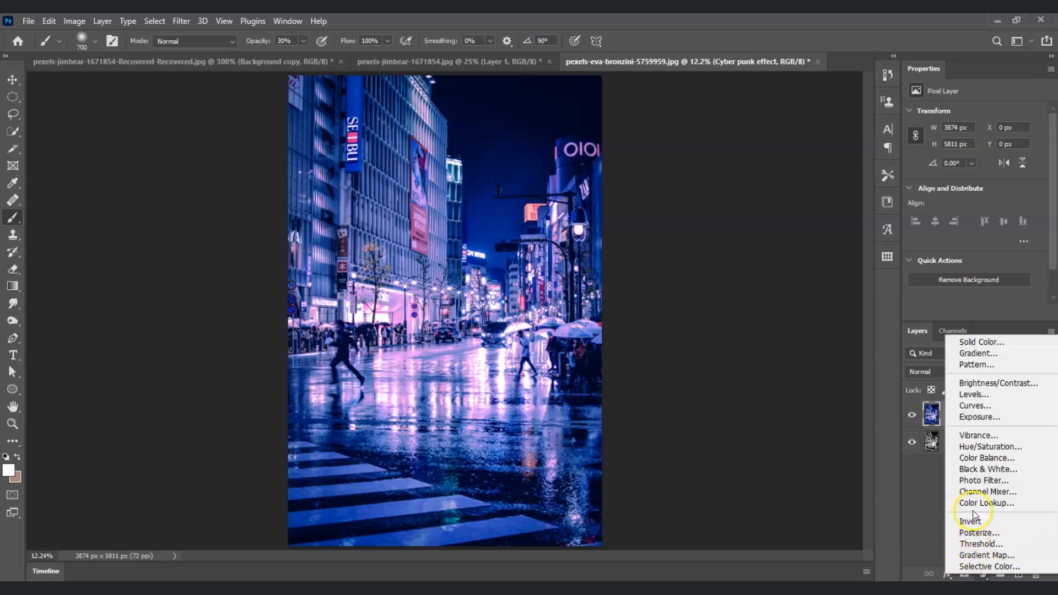
pyautogui.click(984, 396)
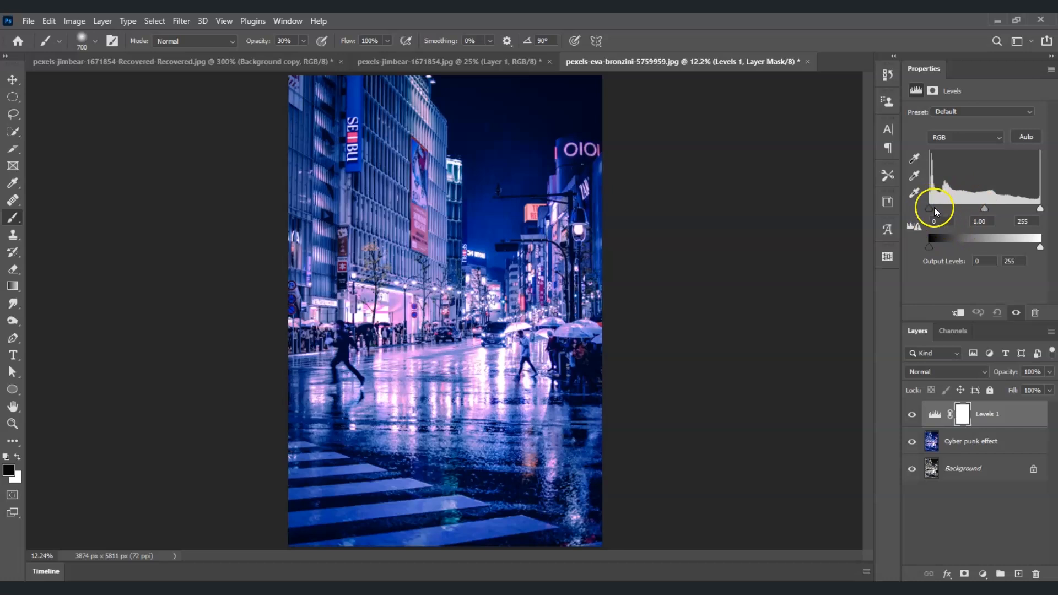
pyautogui.moveTo(934, 210); pyautogui.dragTo(961, 212)
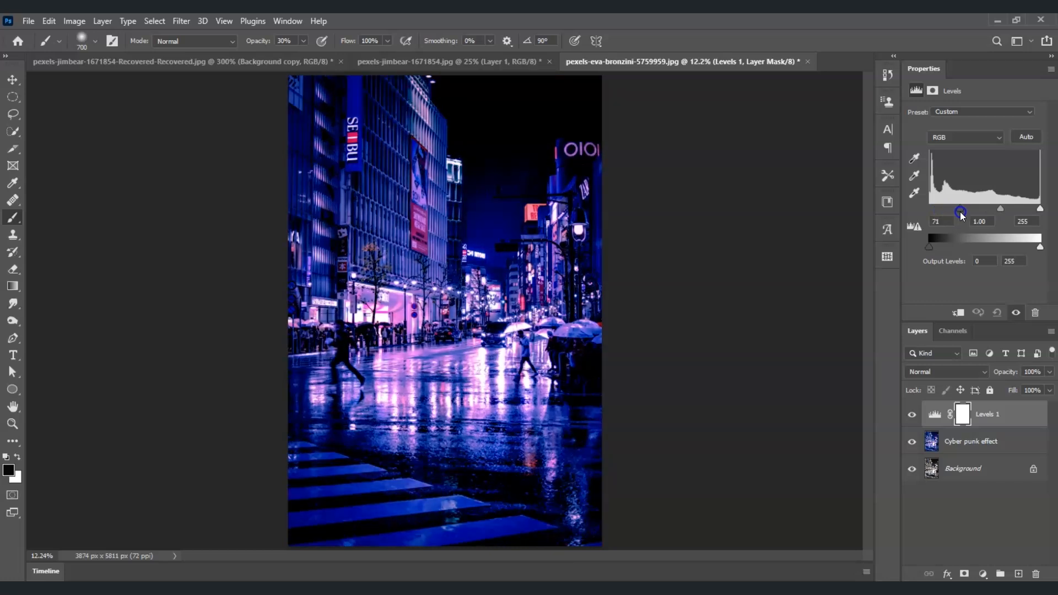
pyautogui.write('85')
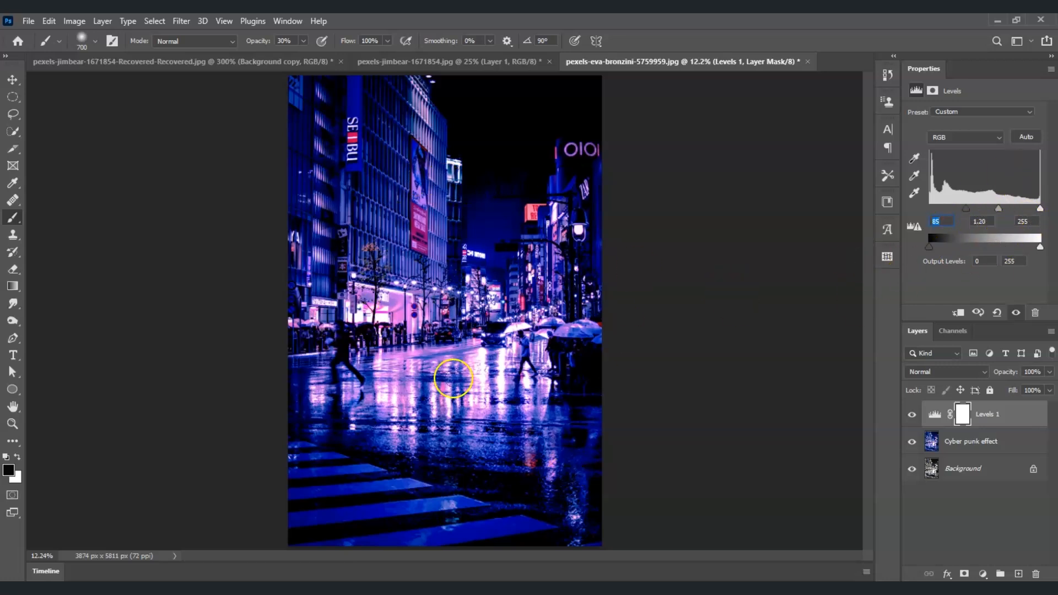
pyautogui.click(907, 509)
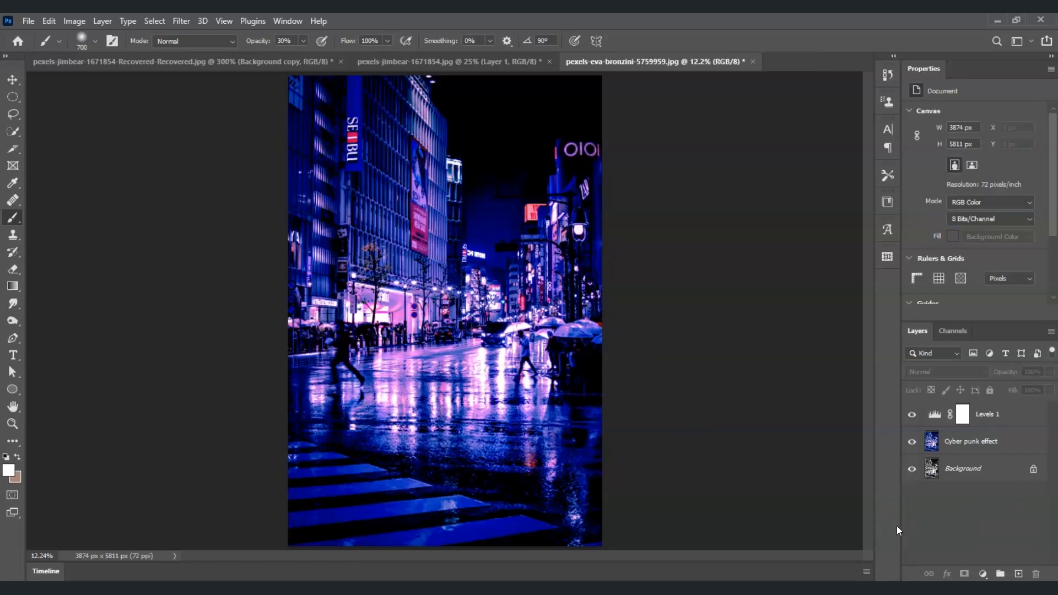
# Add 3% monochromatic Gaussian noise to the Cyber punk effect layer.
pyautogui.click(979, 451)
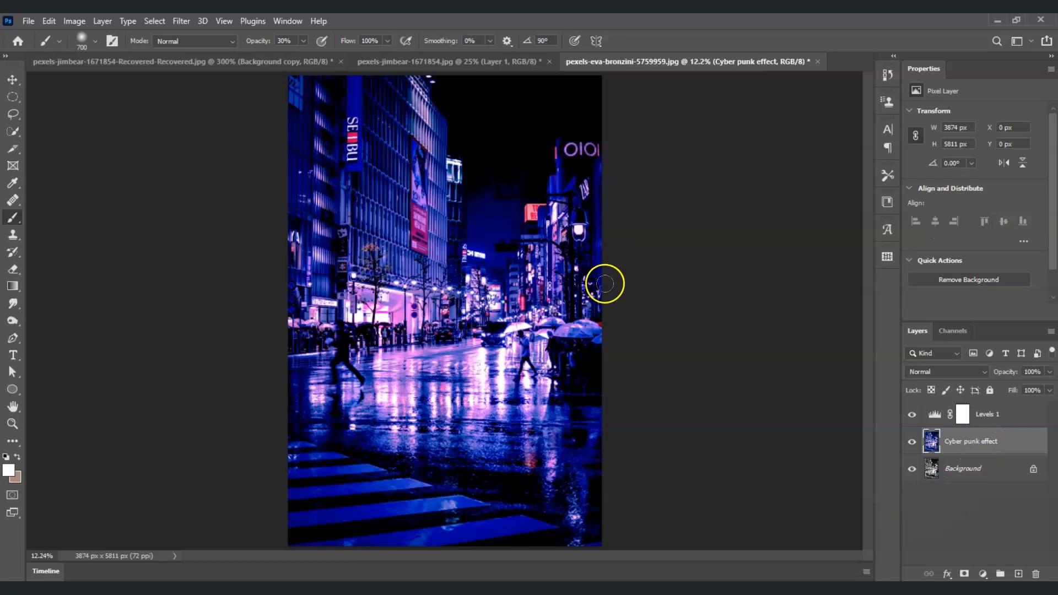
pyautogui.click(182, 21)
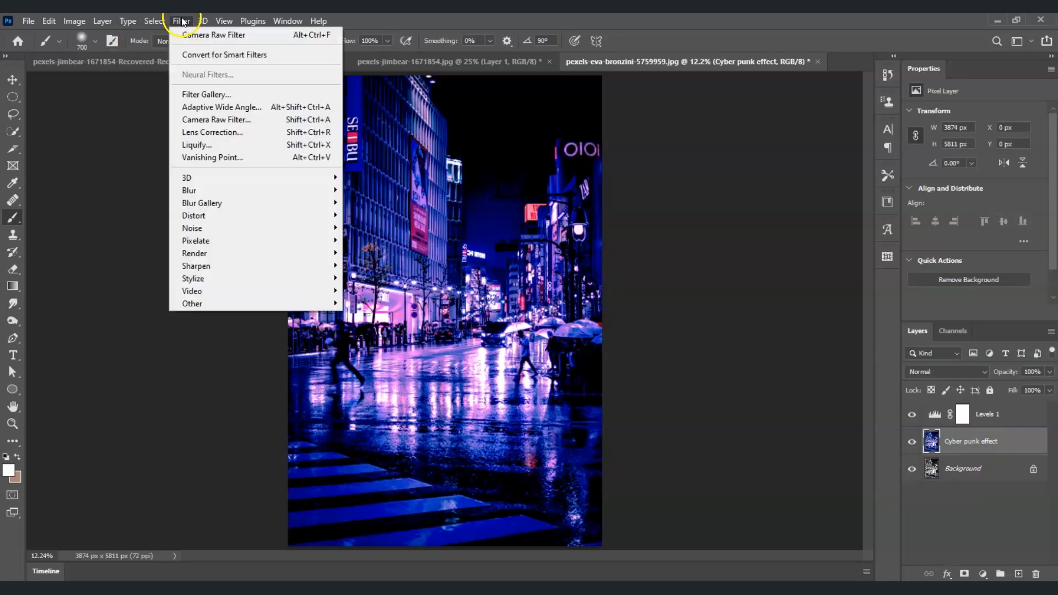
pyautogui.moveTo(248, 229)
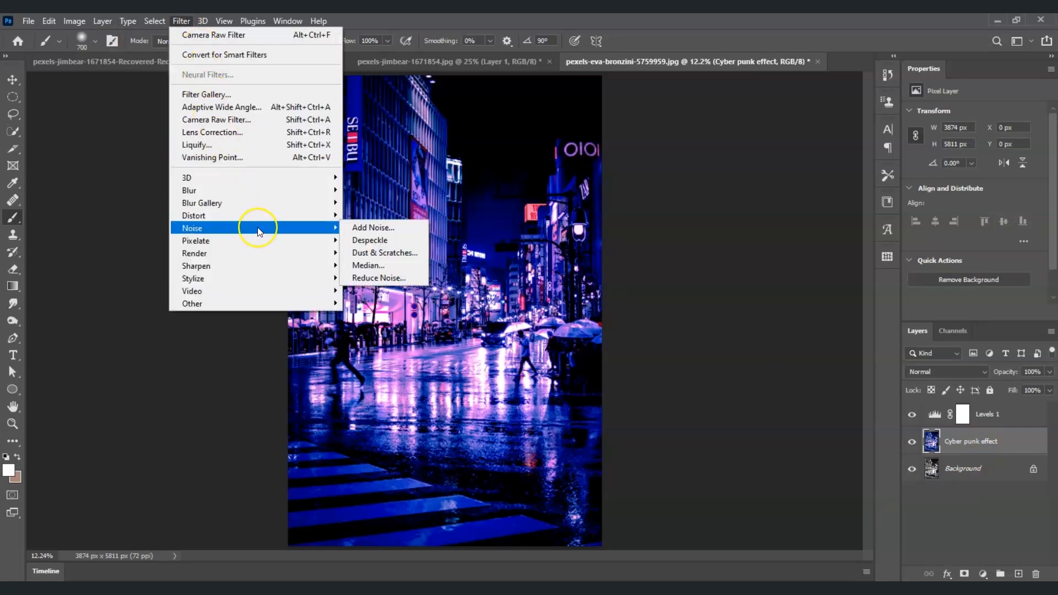
pyautogui.click(368, 227)
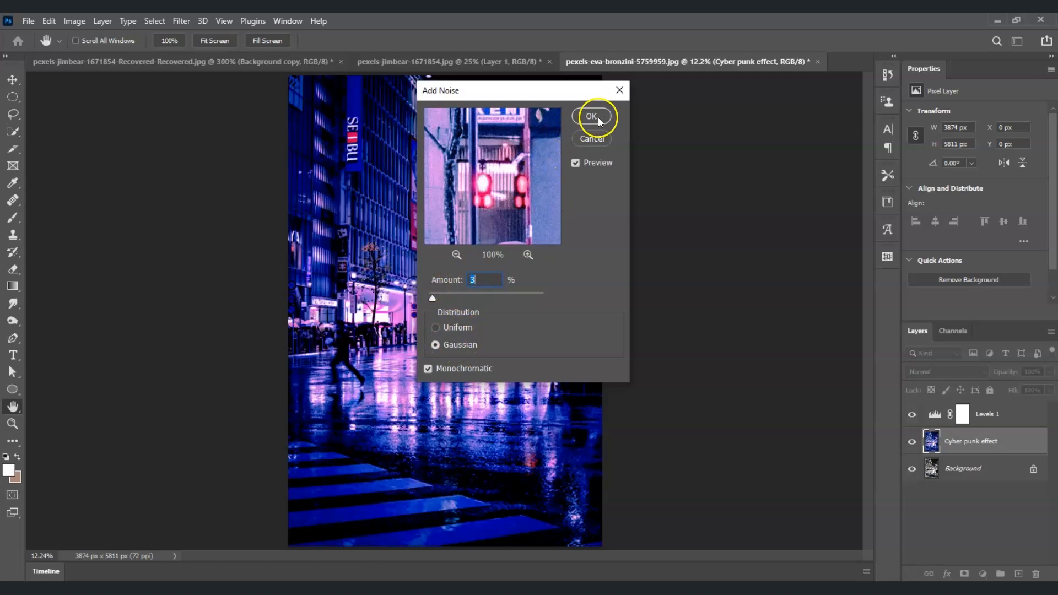
pyautogui.click(595, 116)
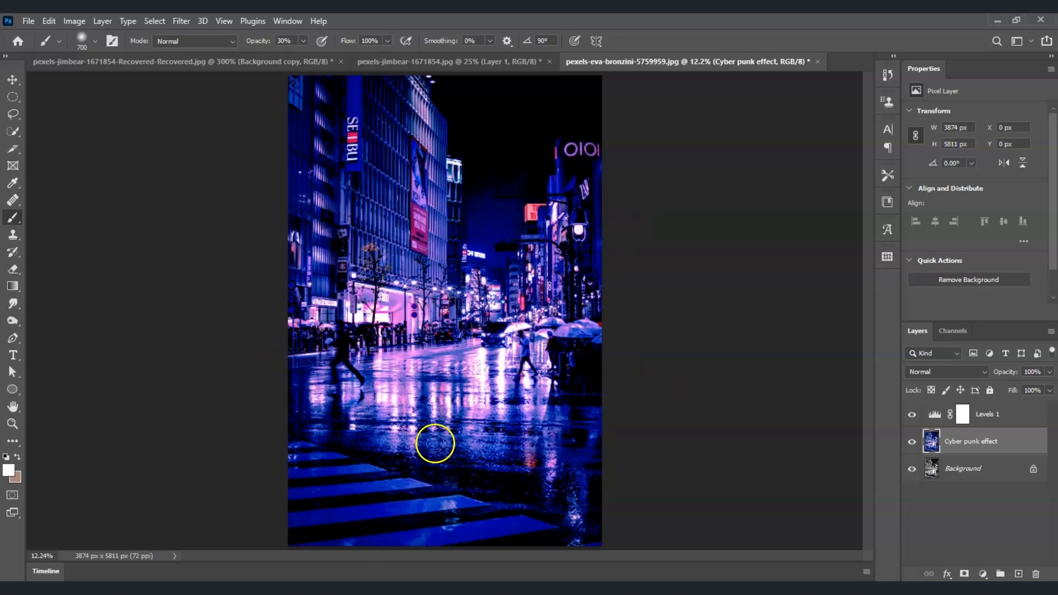
# Create a new layer above Levels 1 and name it glow.
pyautogui.click(973, 416)
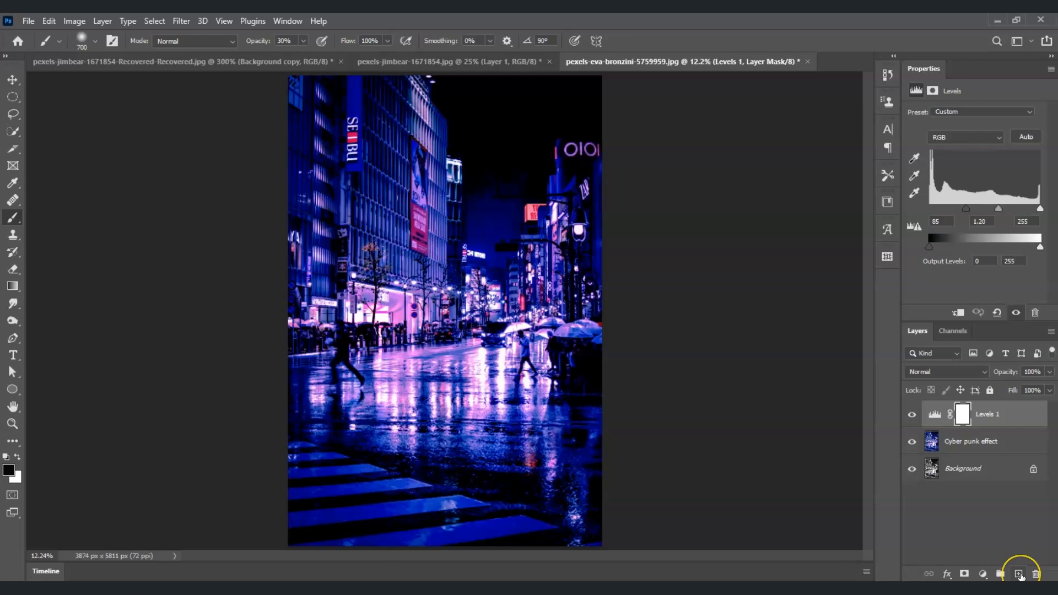
pyautogui.click(1020, 575)
pyautogui.click(1020, 575)
pyautogui.doubleClick(955, 415)
pyautogui.press('Return')
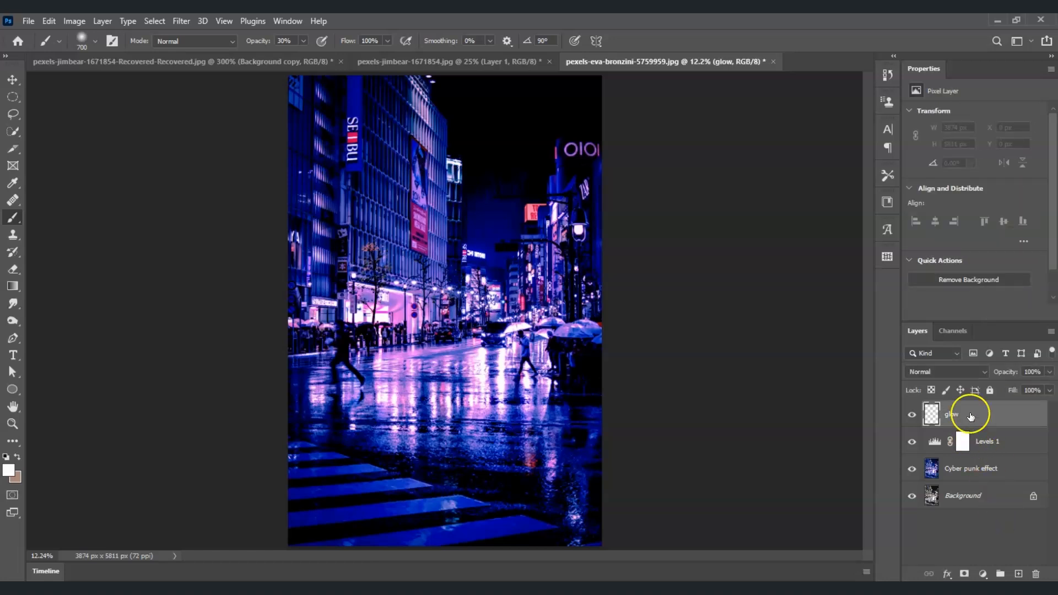
# Set up a Soft Round brush at 700 px with 0% hardness and 30% opacity.
pyautogui.click(12, 223)
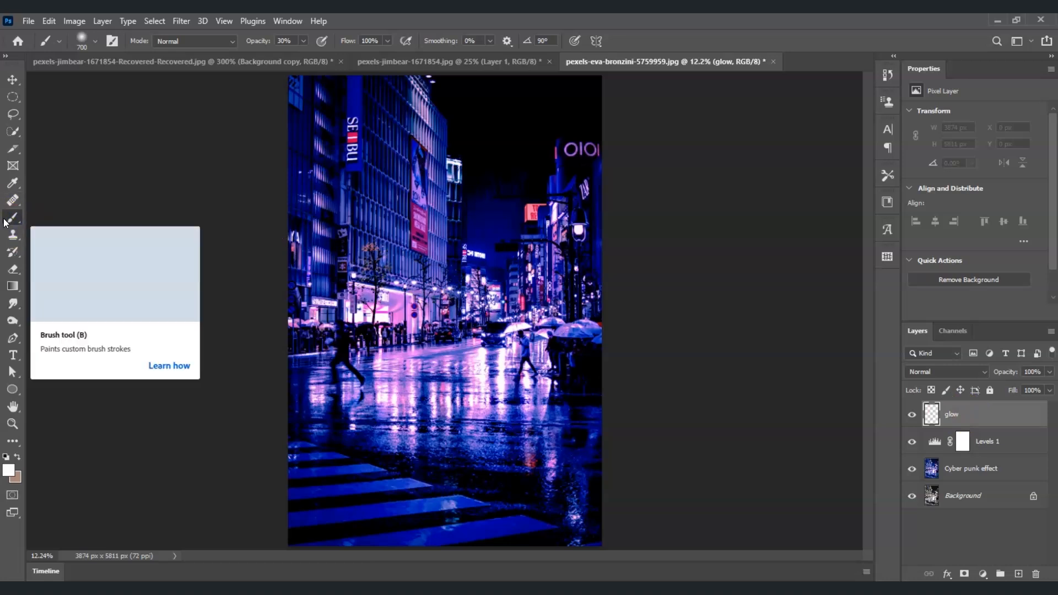
pyautogui.click(95, 41)
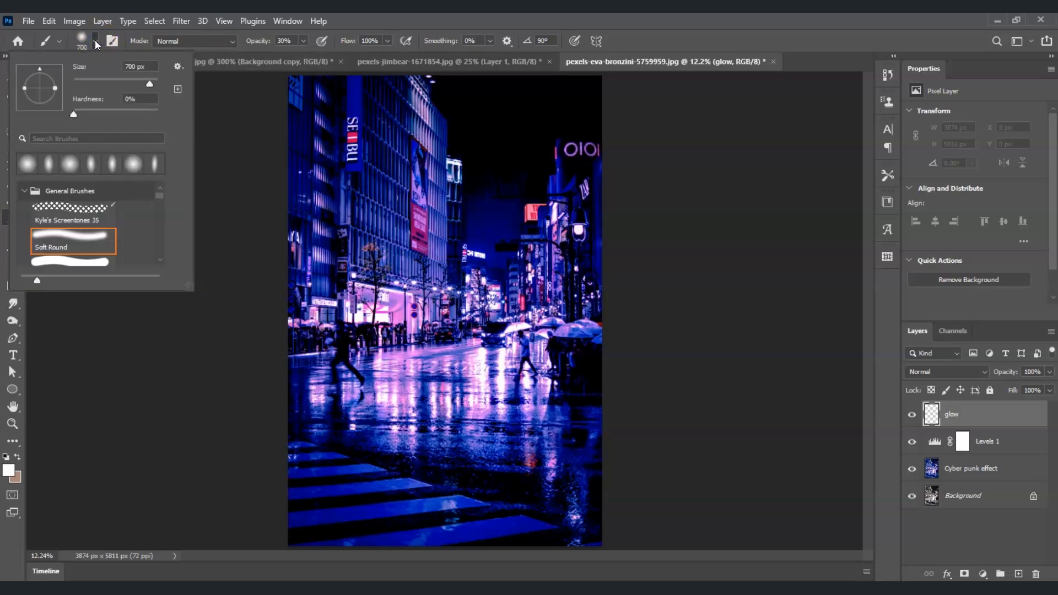
pyautogui.click(75, 241)
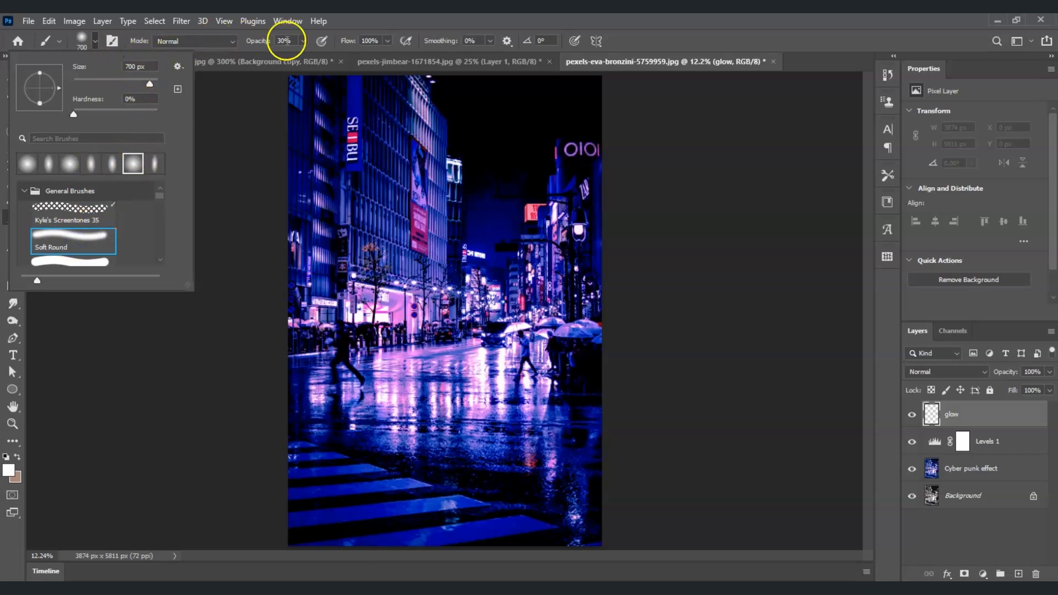
pyautogui.click(303, 41)
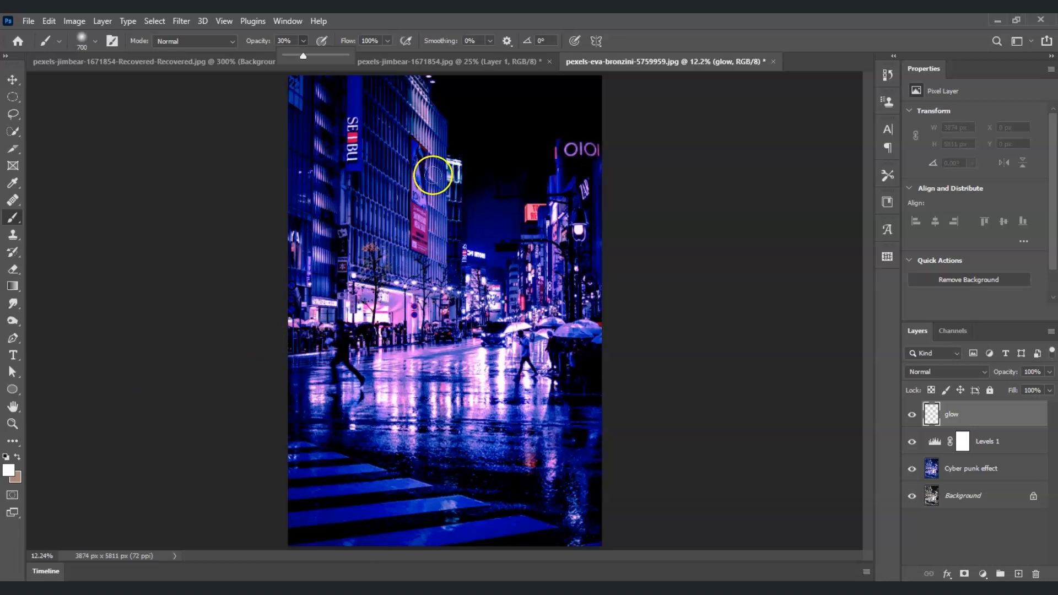
# Paint a soft white glow with a 1000 px brush over the lit white sign on the central tower.
pyautogui.moveTo(435, 175); pyautogui.dragTo(423, 166)
pyautogui.moveTo(427, 163)
pyautogui.mouseDown()
pyautogui.moveTo(373, 172)
pyautogui.moveTo(434, 149)
pyautogui.moveTo(435, 166)
pyautogui.moveTo(471, 158)
pyautogui.moveTo(369, 148)
pyautogui.moveTo(361, 129)
pyautogui.moveTo(462, 160)
pyautogui.mouseUp()
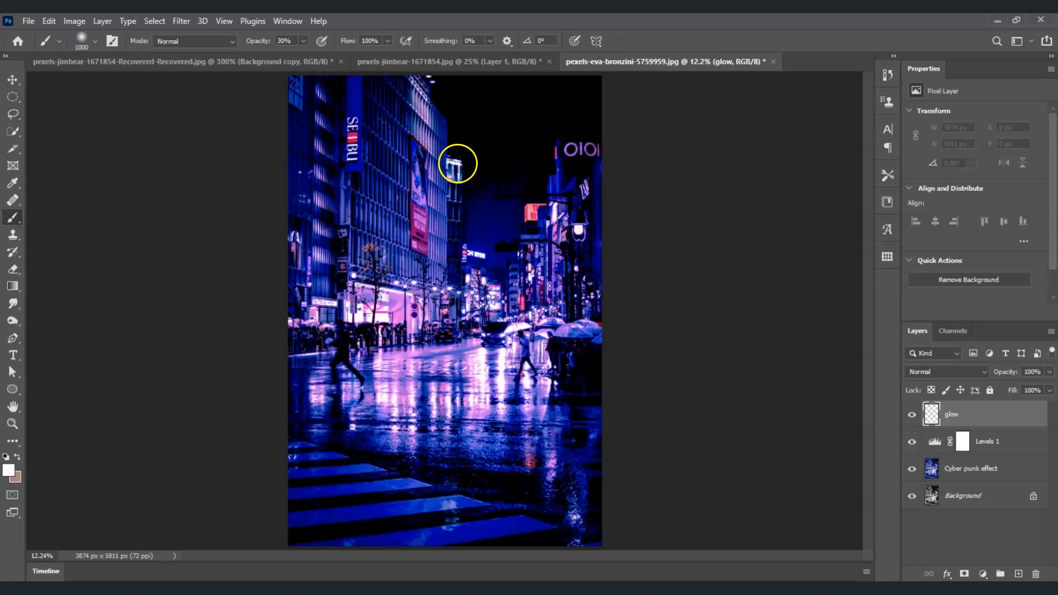
pyautogui.click(459, 164)
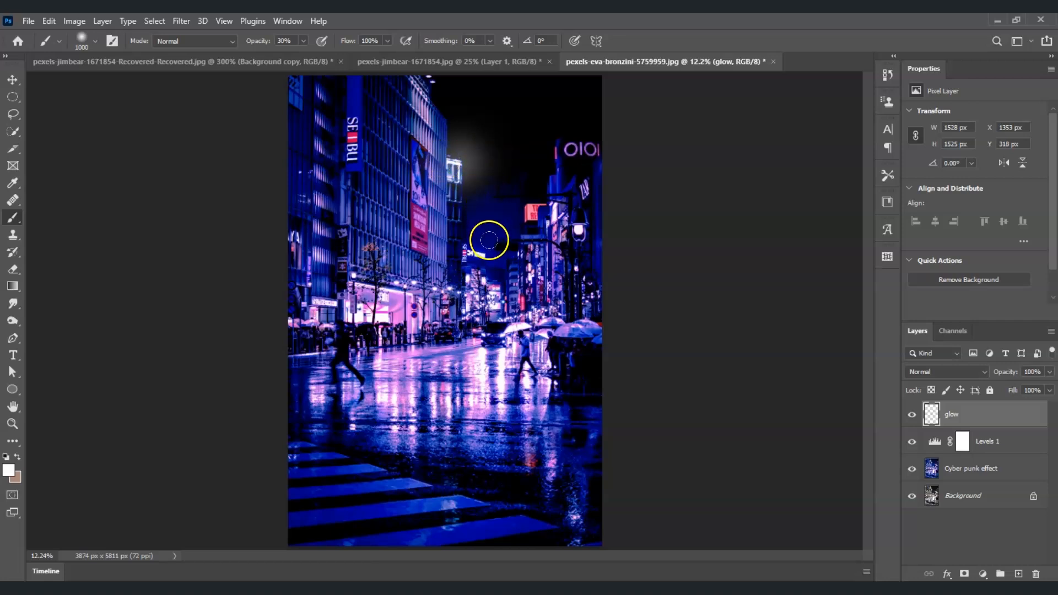
# Sample pink from the OIOI sign and paint a soft pink glow across it.
pyautogui.keyDown('alt'); pyautogui.click(578, 149); pyautogui.keyUp('alt')
pyautogui.click(569, 147)
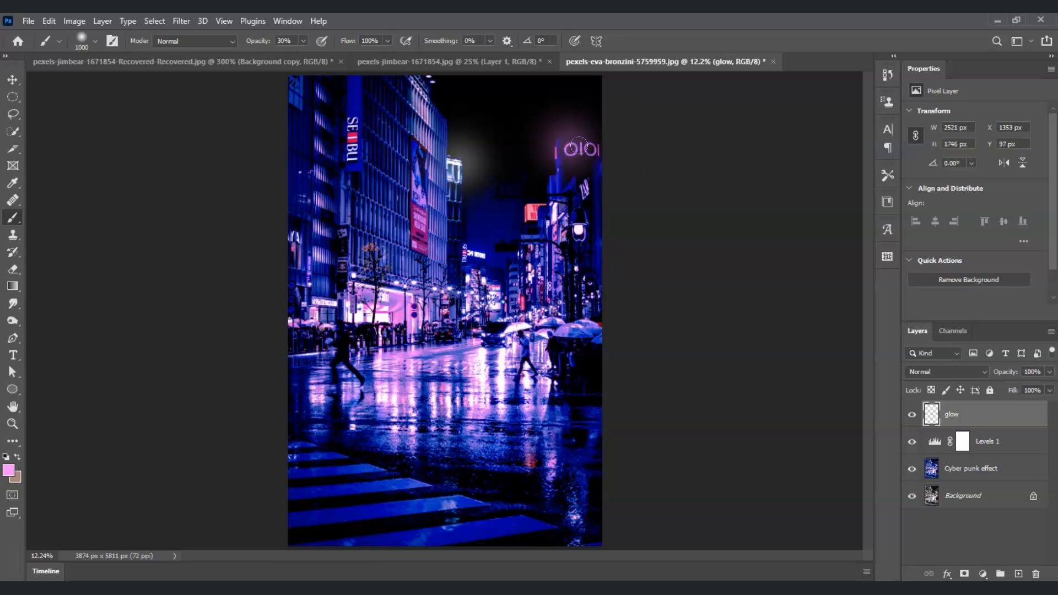
pyautogui.click(581, 146)
pyautogui.click(598, 145)
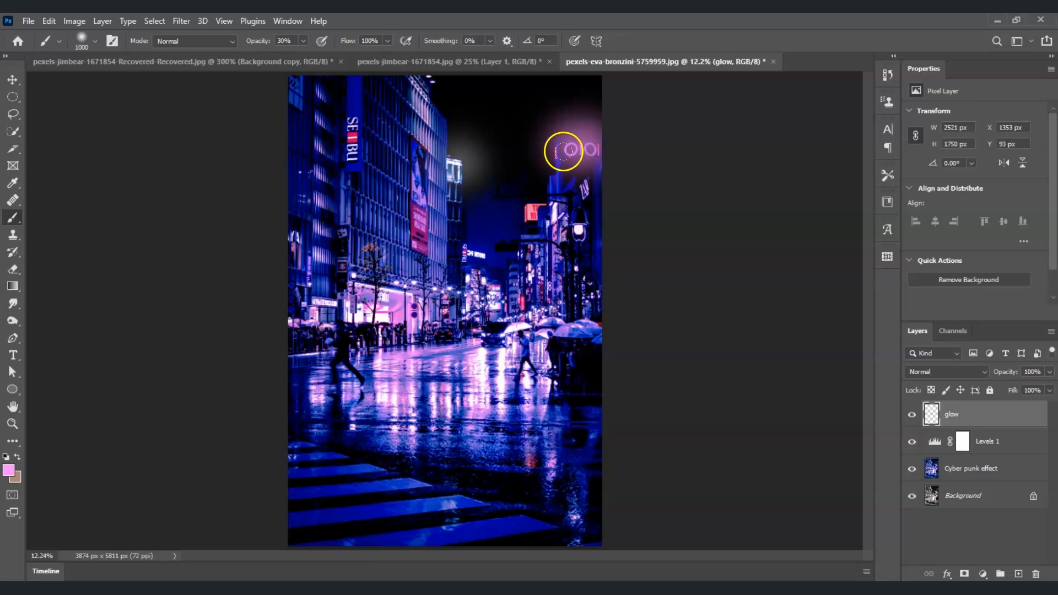
# Sample a pale color from the SEIBU sign and paint a soft glow along the vertical sign.
pyautogui.keyDown('alt'); pyautogui.click(363, 124); pyautogui.keyUp('alt')
pyautogui.click(351, 118)
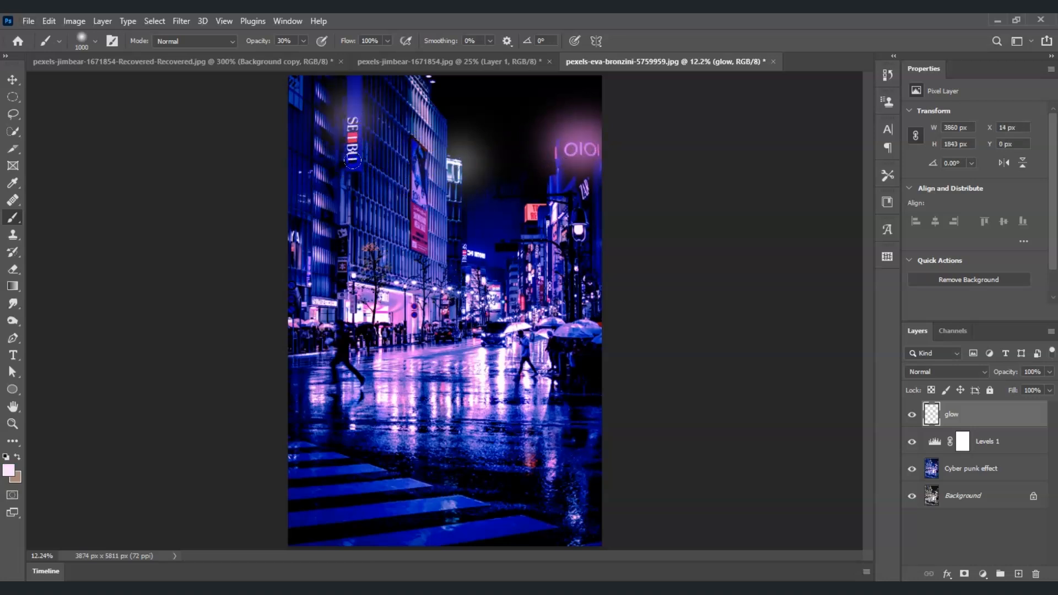
pyautogui.click(353, 160)
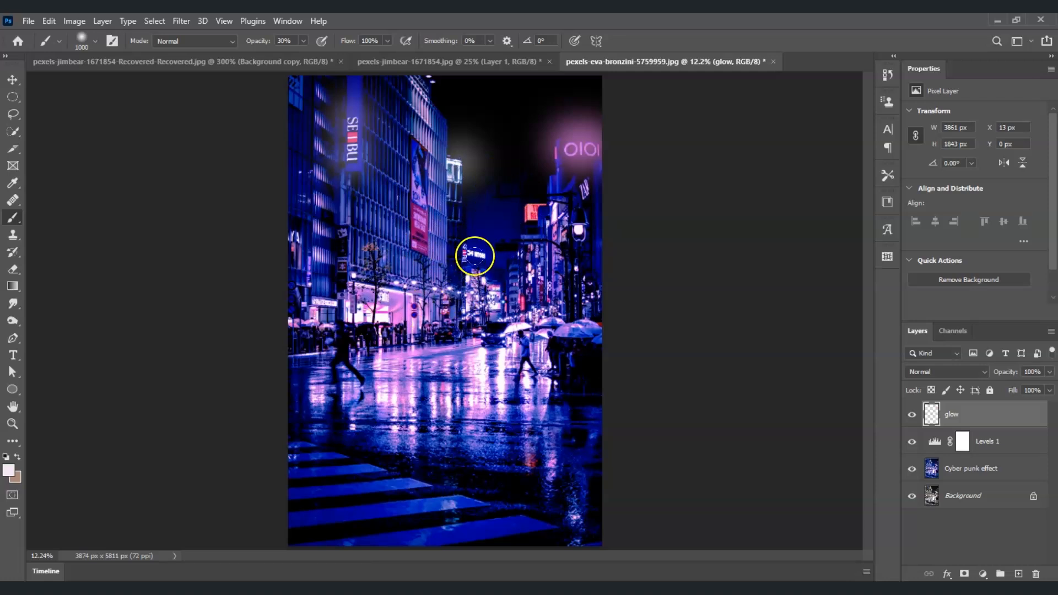
pyautogui.keyDown('alt'); pyautogui.click(353, 137); pyautogui.keyUp('alt')
pyautogui.click(353, 138)
# Reduce the brush to 800 px and paint pink glows over the small distant signs at the end of the street.
pyautogui.keyDown('alt'); pyautogui.click(465, 253); pyautogui.keyUp('alt')
pyautogui.press('[')
pyautogui.press('[')
pyautogui.click(466, 252)
pyautogui.keyDown('alt'); pyautogui.click(478, 254); pyautogui.keyUp('alt')
pyautogui.click(478, 254)
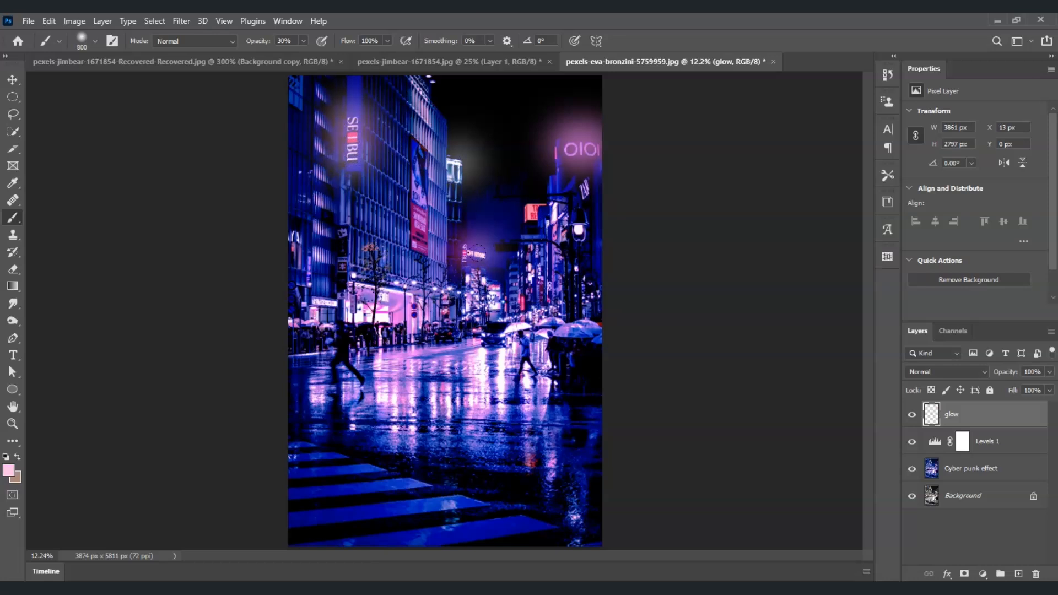
# With a 1000 px brush, paint glows on the street lamp, the red billboard and the vehicle at the end of the road.
pyautogui.keyDown('alt'); pyautogui.click(578, 230); pyautogui.keyUp('alt')
pyautogui.press(']')
pyautogui.press(']')
pyautogui.click(579, 230)
pyautogui.keyDown('alt'); pyautogui.click(531, 210); pyautogui.keyUp('alt')
pyautogui.click(528, 204)
pyautogui.keyDown('alt'); pyautogui.click(486, 336); pyautogui.keyUp('alt')
pyautogui.click(491, 335)
# Reduce the brush to 700 px and paint white glows on the lights along the top of the bright storefront.
pyautogui.click(359, 315)
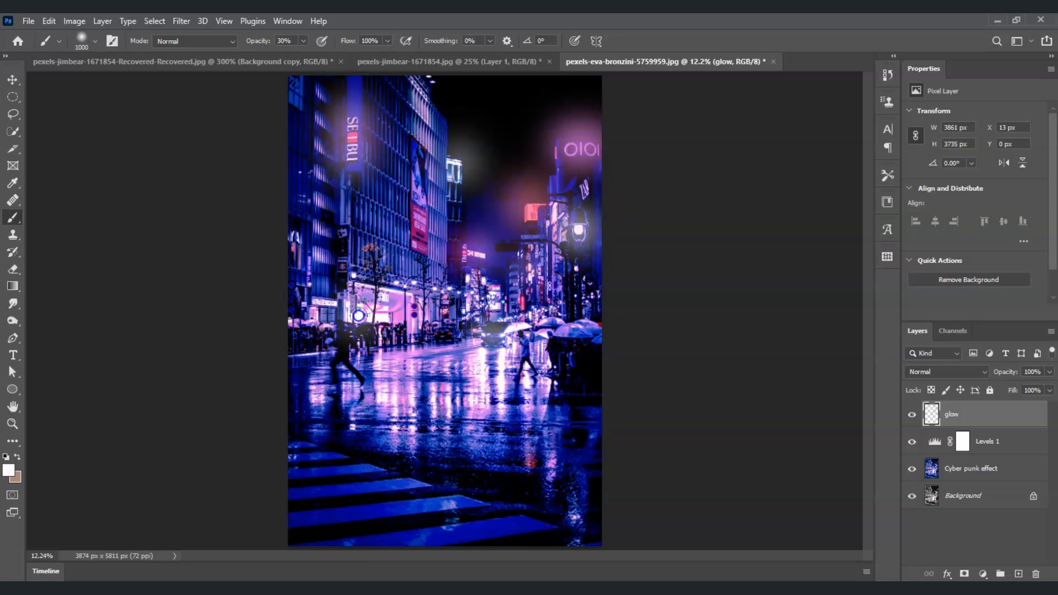
pyautogui.keyDown('alt'); pyautogui.click(396, 282); pyautogui.keyUp('alt')
pyautogui.press('[')
pyautogui.press('[')
pyautogui.press('[')
pyautogui.click(397, 282)
pyautogui.keyDown('alt'); pyautogui.click(414, 282); pyautogui.keyUp('alt')
pyautogui.click(414, 282)
pyautogui.click(436, 289)
# Paint soft glows over the cluster of distant shop lights in the middle of the street.
pyautogui.keyDown('alt'); pyautogui.click(473, 292); pyautogui.keyUp('alt')
pyautogui.click(472, 292)
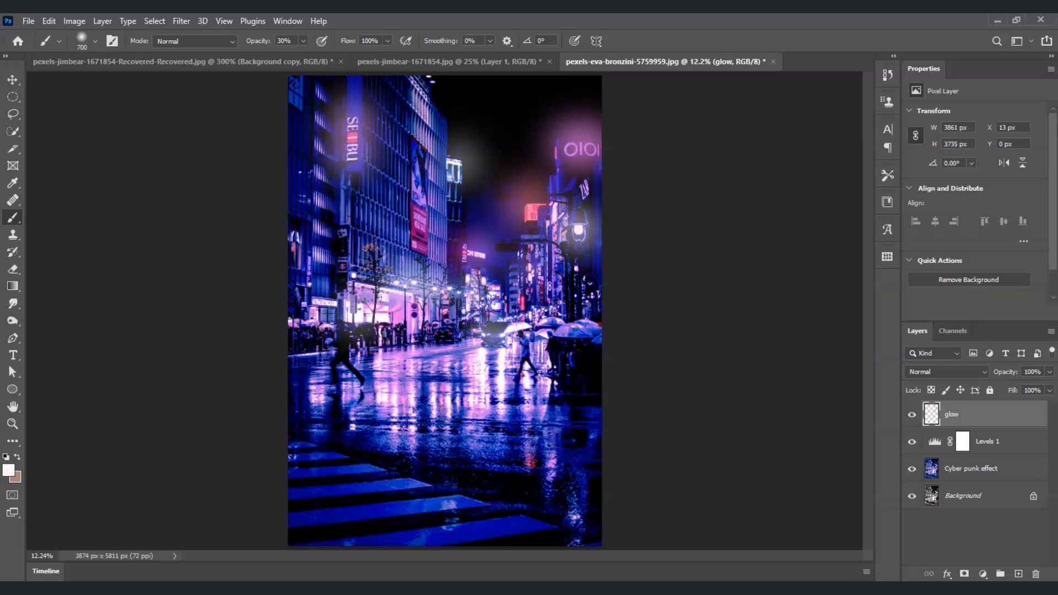
pyautogui.click(496, 305)
pyautogui.keyDown('alt'); pyautogui.click(494, 283); pyautogui.keyUp('alt')
pyautogui.click(494, 282)
# Paint soft colored glows over the left building's lit signs and down its facade, enlarging the brush partway.
pyautogui.keyDown('alt'); pyautogui.click(328, 301); pyautogui.keyUp('alt')
pyautogui.click(320, 301)
pyautogui.click(298, 239)
pyautogui.click(319, 94)
pyautogui.keyDown('alt'); pyautogui.click(319, 115); pyautogui.keyUp('alt')
pyautogui.keyDown('alt'); pyautogui.click(319, 148); pyautogui.keyUp('alt')
pyautogui.press(']')
pyautogui.press(']')
pyautogui.click(319, 148)
pyautogui.keyDown('alt'); pyautogui.click(317, 172); pyautogui.keyUp('alt')
pyautogui.click(317, 172)
pyautogui.click(318, 212)
pyautogui.keyDown('alt'); pyautogui.click(320, 256); pyautogui.keyUp('alt')
pyautogui.click(320, 257)
# Paint soft glows in sampled colors over the signs and lit facades of the buildings right of the street.
pyautogui.keyDown('alt'); pyautogui.click(587, 187); pyautogui.keyUp('alt')
pyautogui.click(586, 191)
pyautogui.keyDown('alt'); pyautogui.click(577, 267); pyautogui.keyUp('alt')
pyautogui.click(577, 266)
pyautogui.keyDown('alt'); pyautogui.click(550, 284); pyautogui.keyUp('alt')
# Paint glows with a smaller brush on the small distant pink sign and the light beside the storefront.
pyautogui.press('[')
pyautogui.press('[')
pyautogui.press('[')
pyautogui.press('[')
pyautogui.press('[')
pyautogui.press('[')
pyautogui.keyDown('alt'); pyautogui.click(464, 252); pyautogui.keyUp('alt')
pyautogui.click(464, 251)
pyautogui.keyDown('alt'); pyautogui.click(432, 287); pyautogui.keyUp('alt')
# Enlarge the brush and paint glows on the tall building's rooftop light, above the umbrellas and on the car by the storefront.
pyautogui.keyDown('alt'); pyautogui.click(431, 82); pyautogui.keyUp('alt')
pyautogui.press(']')
pyautogui.press(']')
pyautogui.press(']')
pyautogui.click(433, 86)
pyautogui.keyDown('alt'); pyautogui.click(540, 310); pyautogui.keyUp('alt')
pyautogui.keyDown('alt'); pyautogui.click(447, 337); pyautogui.keyUp('alt')
pyautogui.click(446, 335)
# Reduce the brush size and touch up glows at the photo's left edge and just above the parked car.
pyautogui.press('[')
pyautogui.press('[')
pyautogui.press('[')
pyautogui.press('[')
pyautogui.click(302, 293)
pyautogui.moveTo(449, 313); pyautogui.dragTo(460, 322)
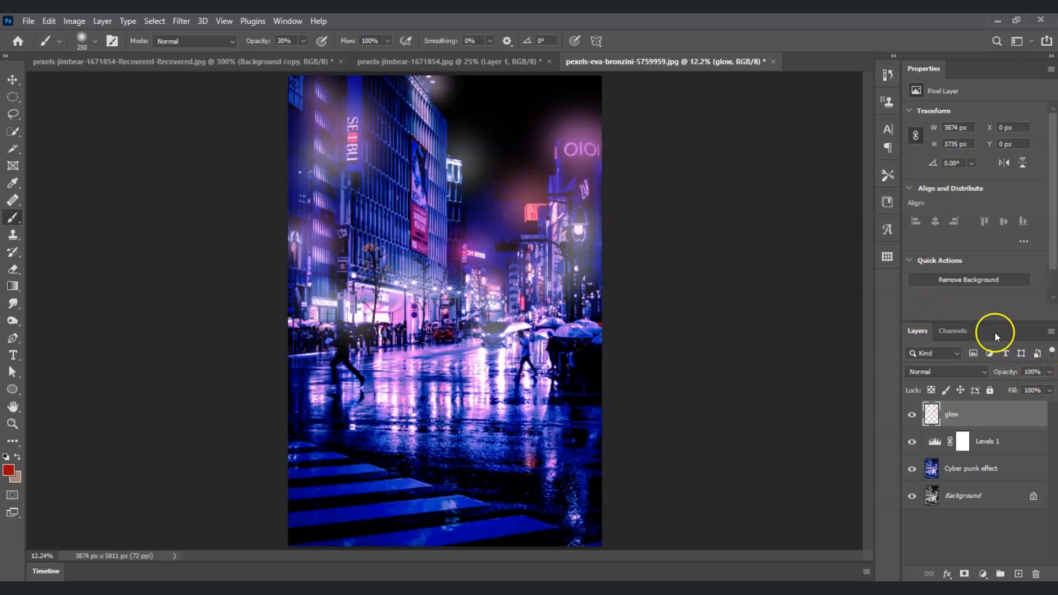
# Set the glow layer's opacity to 80% and deselect the layer.
pyautogui.click(1051, 373)
pyautogui.click(1038, 373)
pyautogui.write('80')
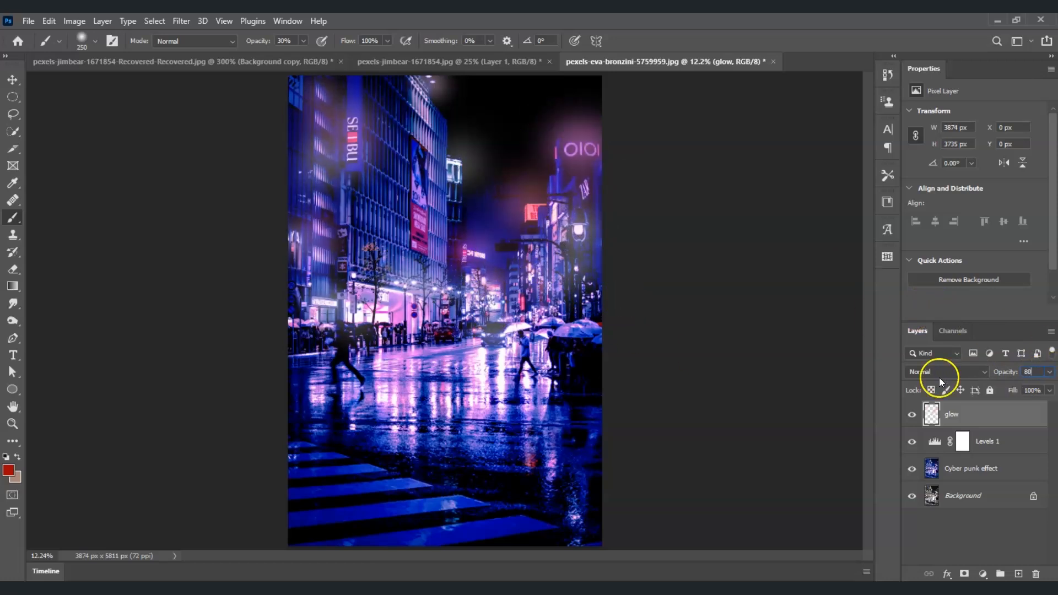
pyautogui.click(965, 531)
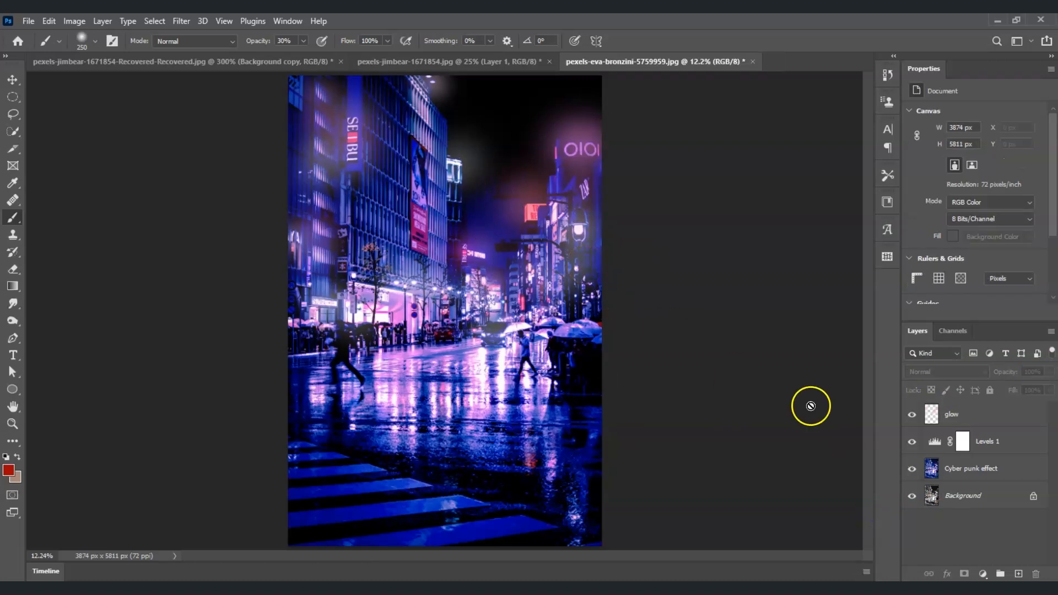
# Duplicate the Background layer to the top of the layer stack and hide the copy for a before-and-after comparison.
pyautogui.click(957, 496)
pyautogui.moveTo(958, 495); pyautogui.dragTo(909, 415)
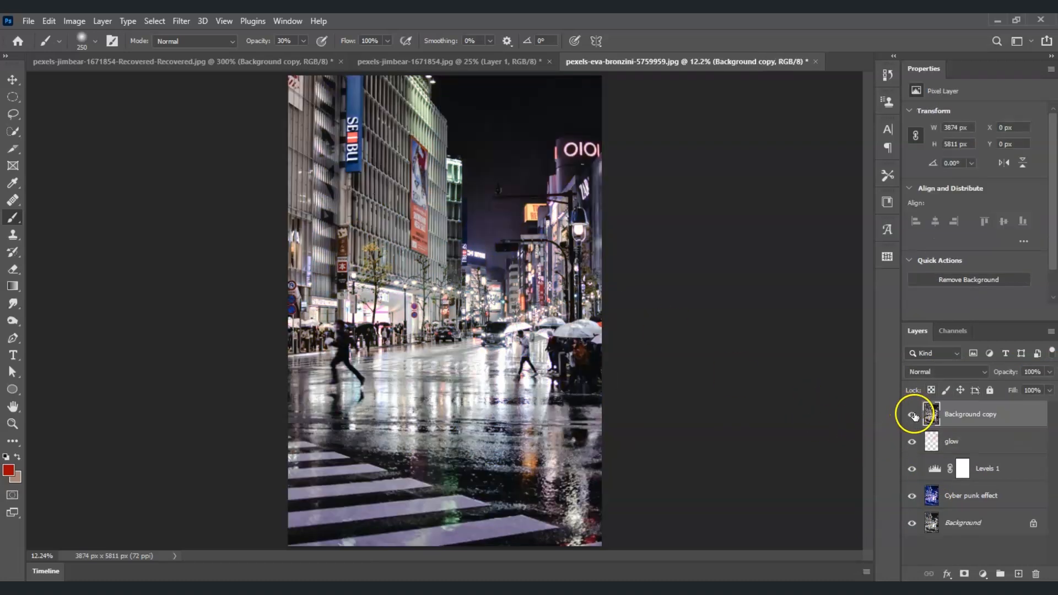
pyautogui.click(912, 416)
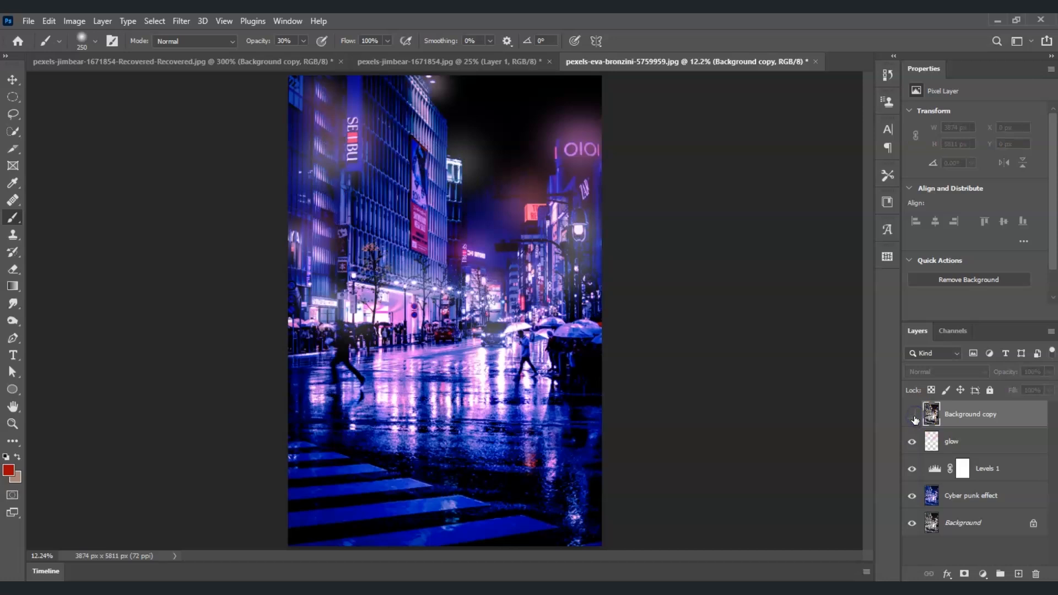